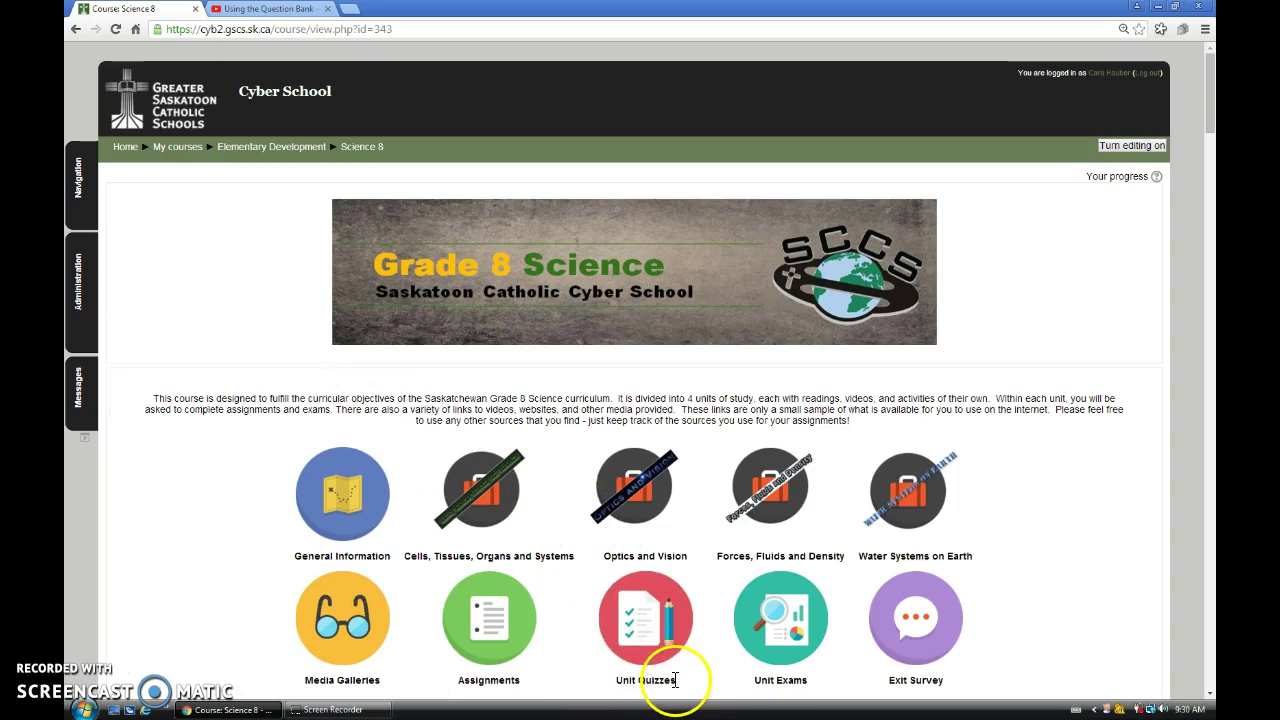
Step: Look through the Unit Quizzes and Unit Exams sections of the Science 8 course page
{"action": "left_click", "coordinate": [620, 642]}
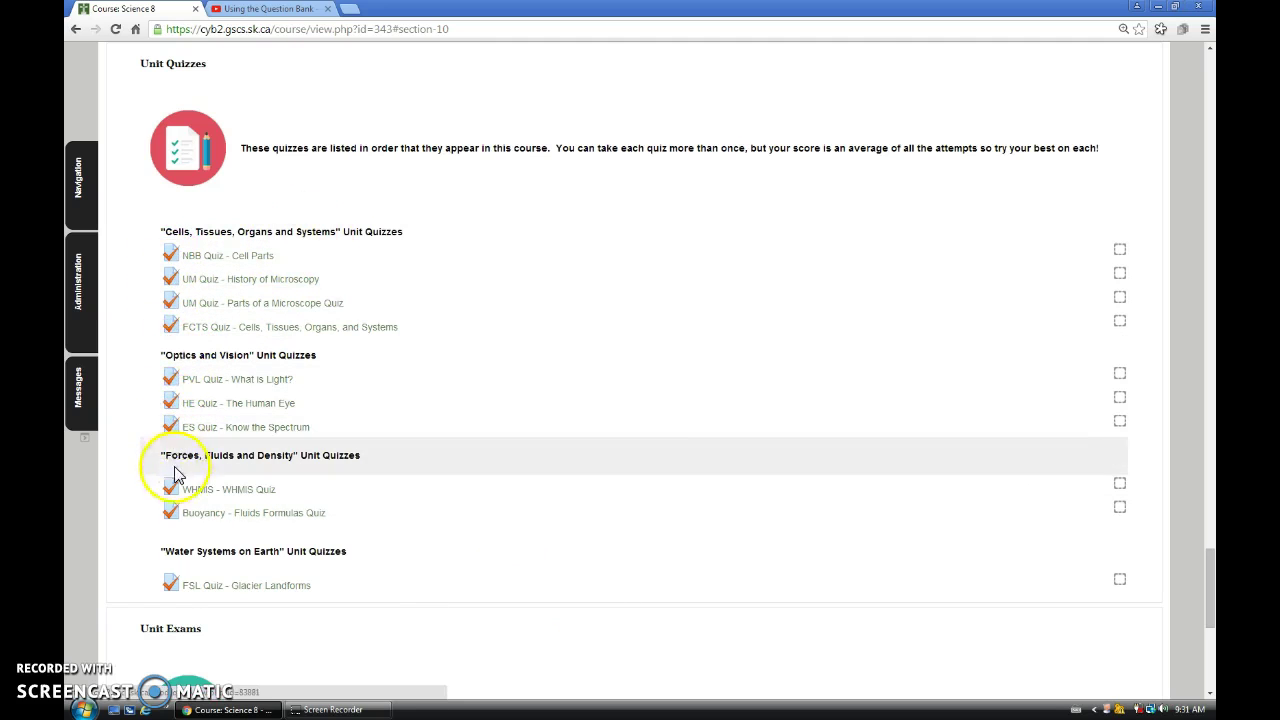
{"action": "scroll", "coordinate": [165, 490], "scroll_direction": "down", "scroll_amount": 2}
{"action": "scroll", "coordinate": [170, 505], "scroll_direction": "down", "scroll_amount": 1}
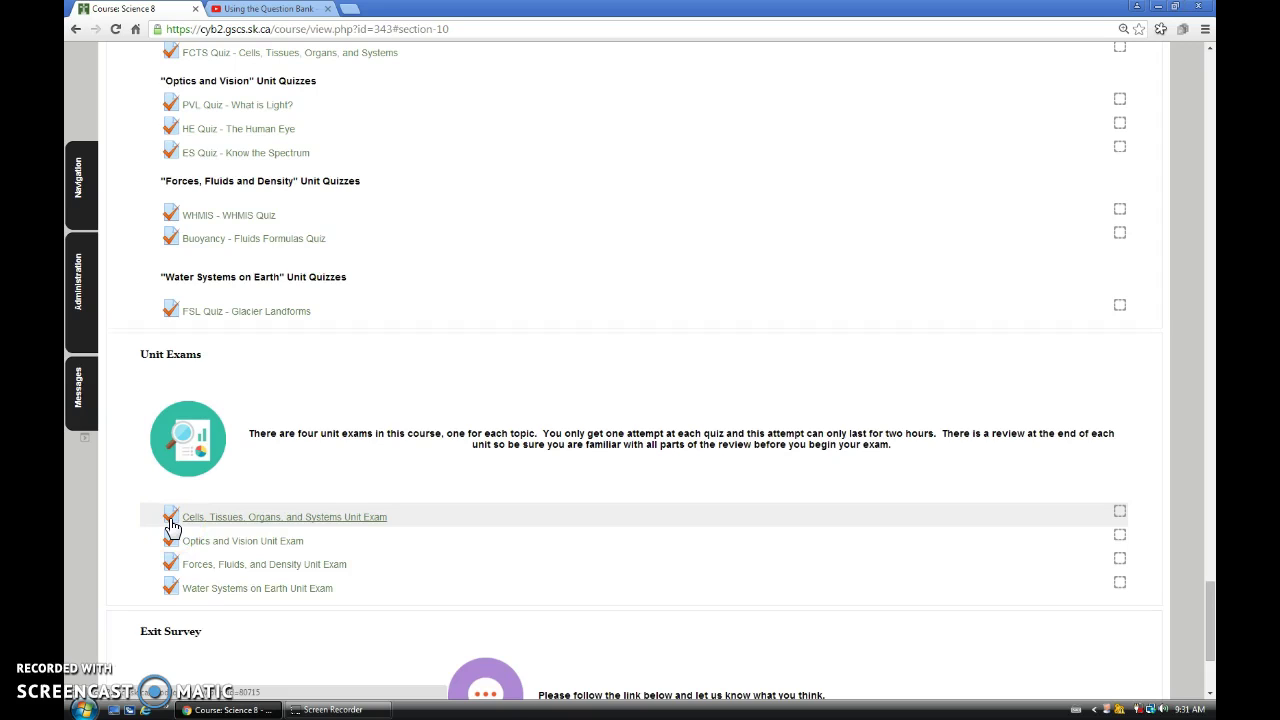
{"action": "scroll", "coordinate": [366, 257], "scroll_direction": "up", "scroll_amount": 2}
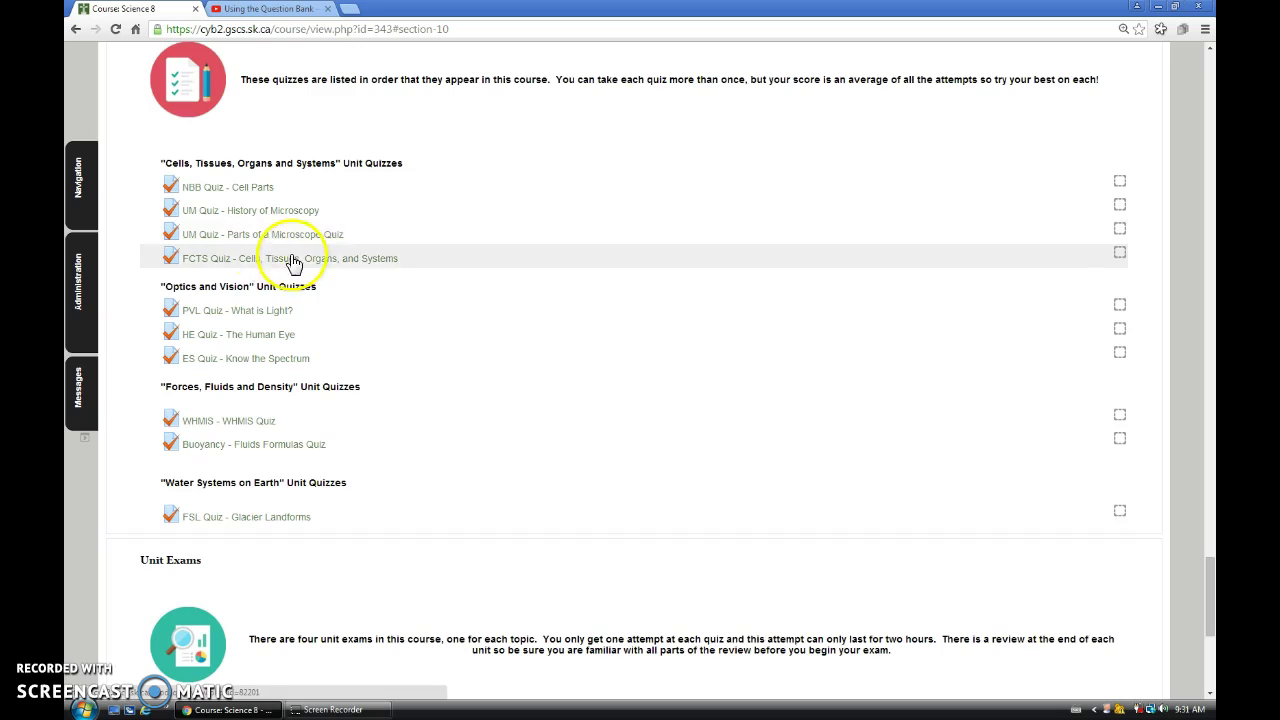
{"action": "scroll", "coordinate": [391, 348], "scroll_direction": "down", "scroll_amount": 3}
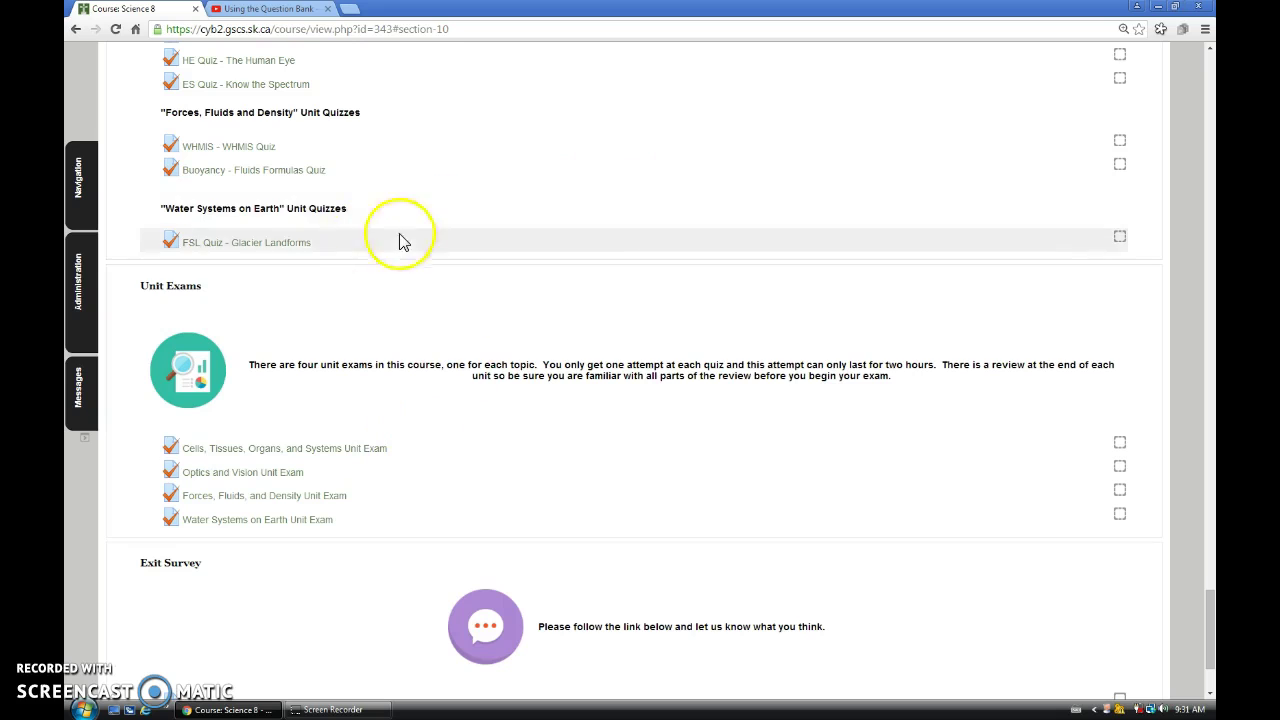
Step: Turn on editing for the Science 8 course and go to its Unit Quizzes section
{"action": "left_click", "coordinate": [97, 291]}
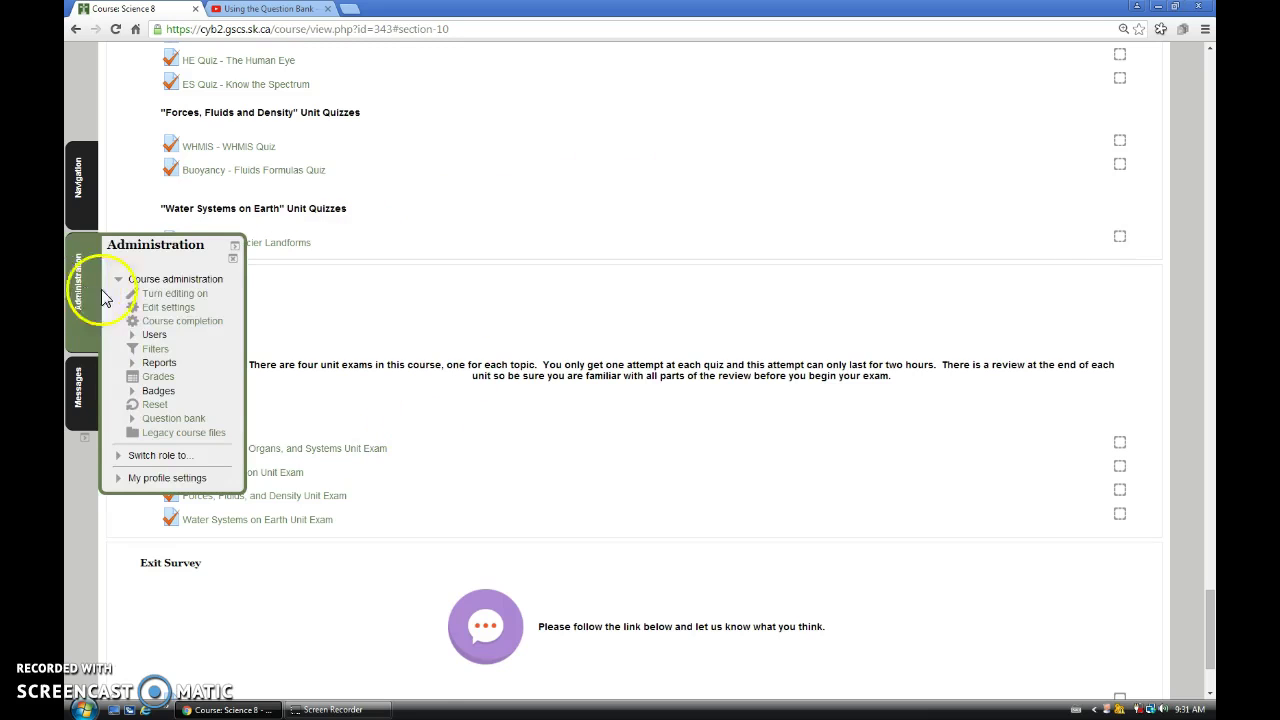
{"action": "left_click", "coordinate": [180, 299]}
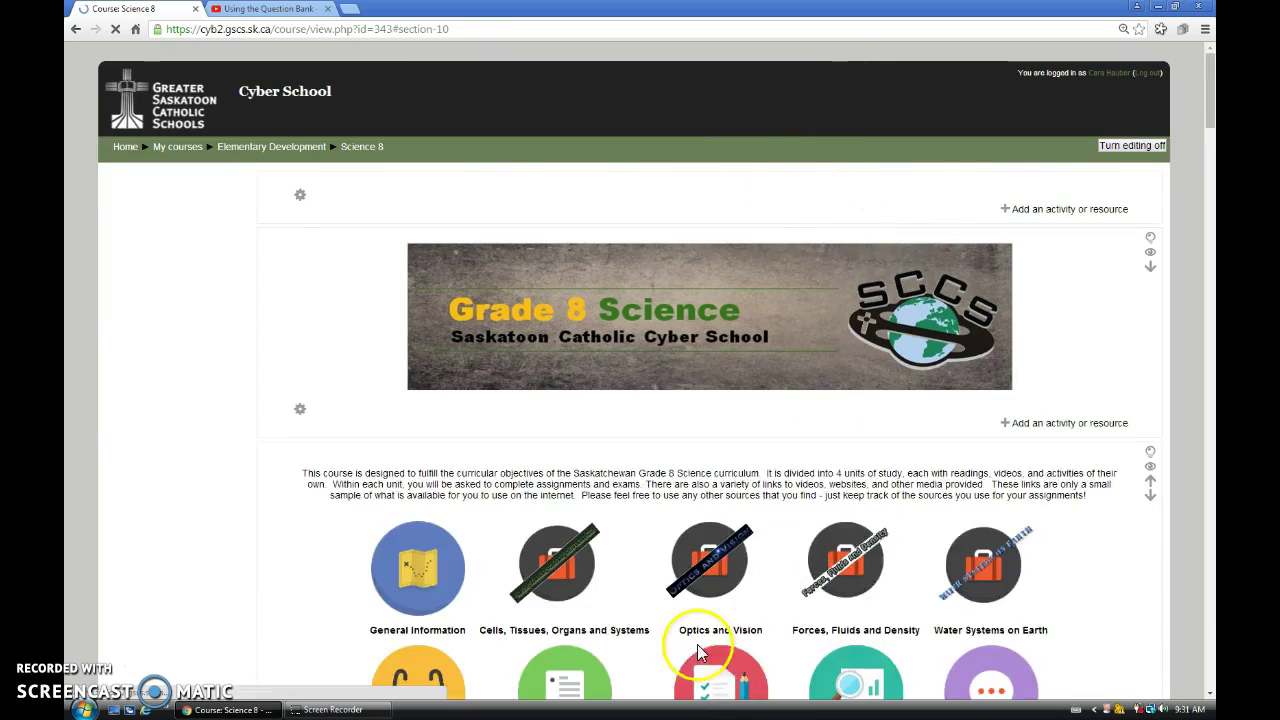
{"action": "left_click", "coordinate": [718, 660]}
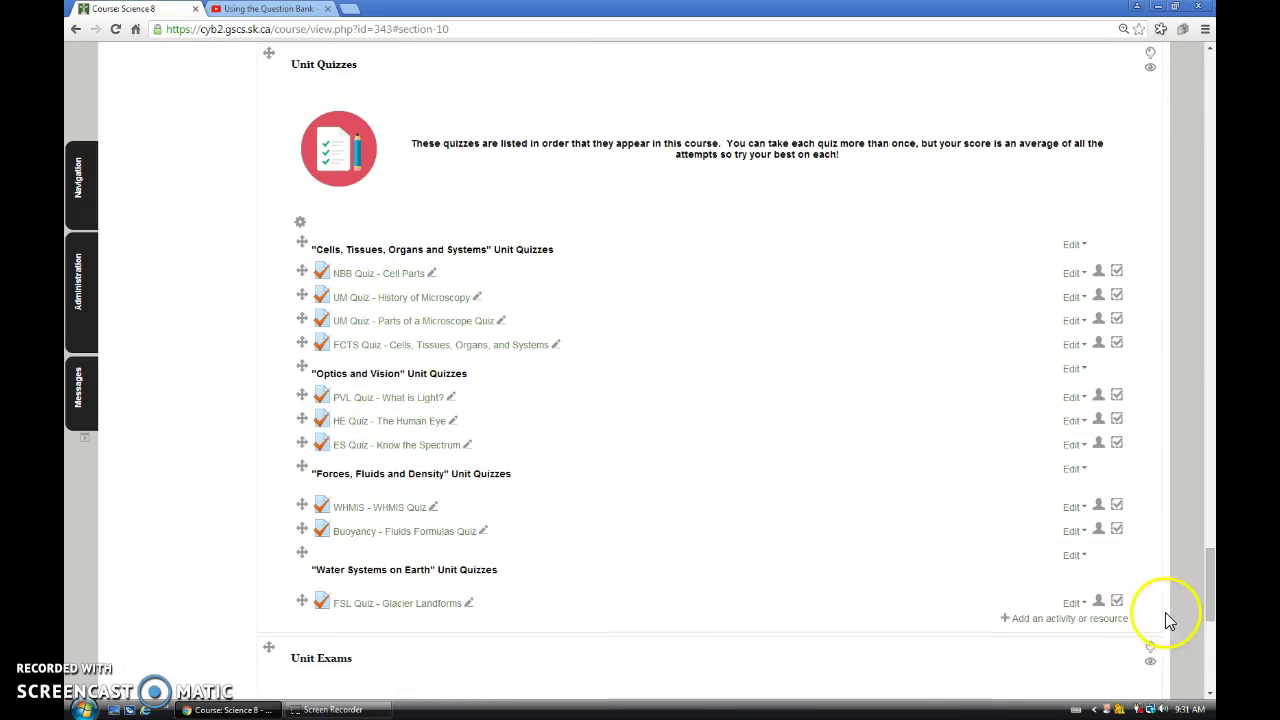
Step: Add a Quiz activity to the Unit Quizzes section and name it Sample Quiz
{"action": "left_click", "coordinate": [1104, 620]}
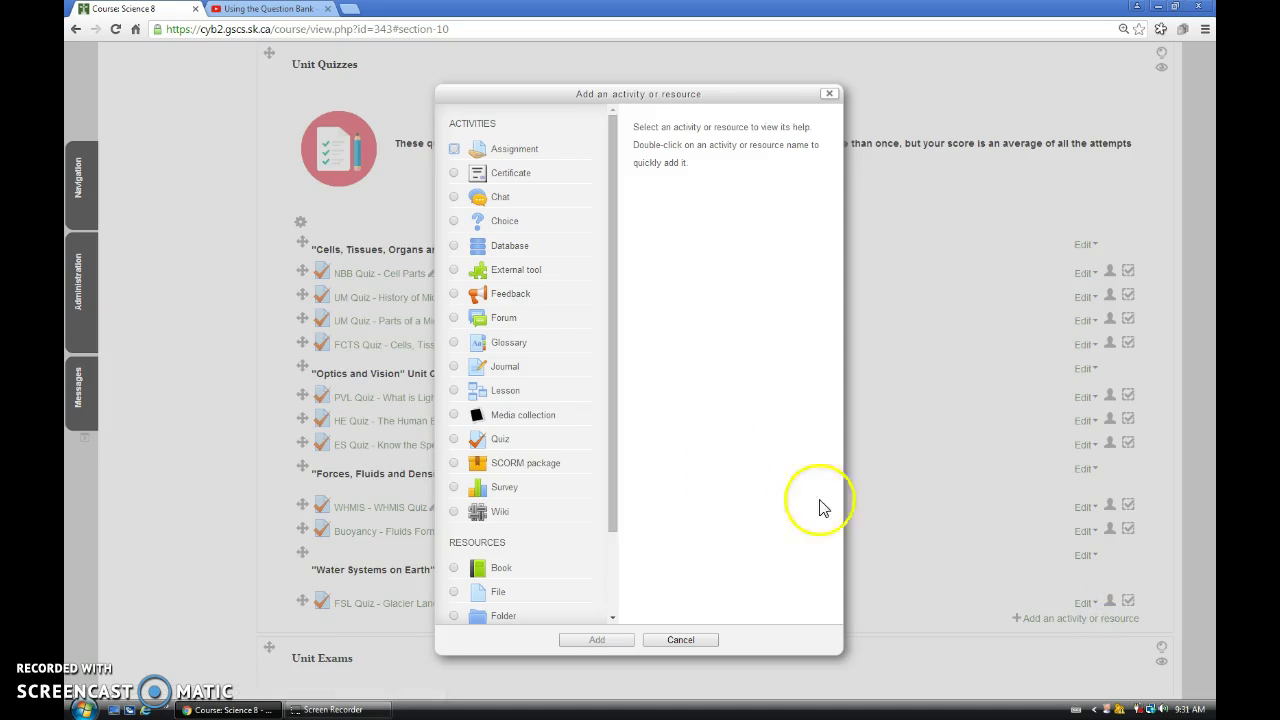
{"action": "left_click", "coordinate": [462, 440]}
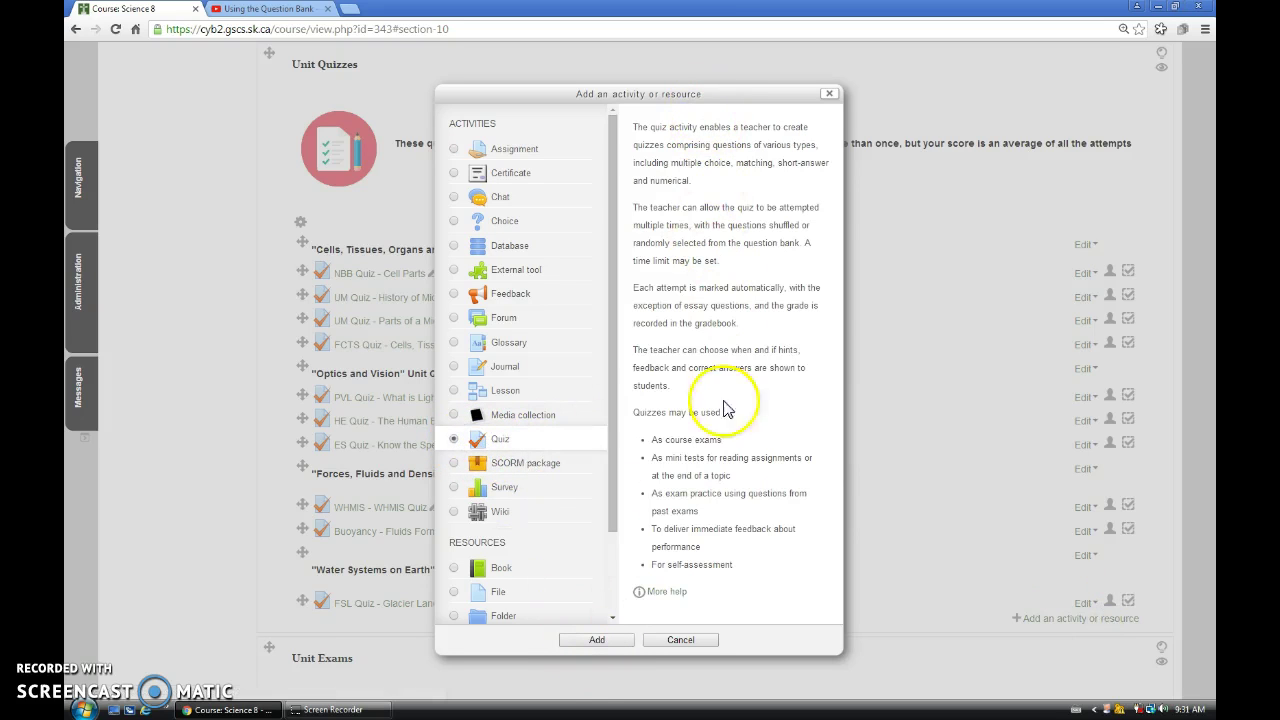
{"action": "left_click", "coordinate": [601, 641]}
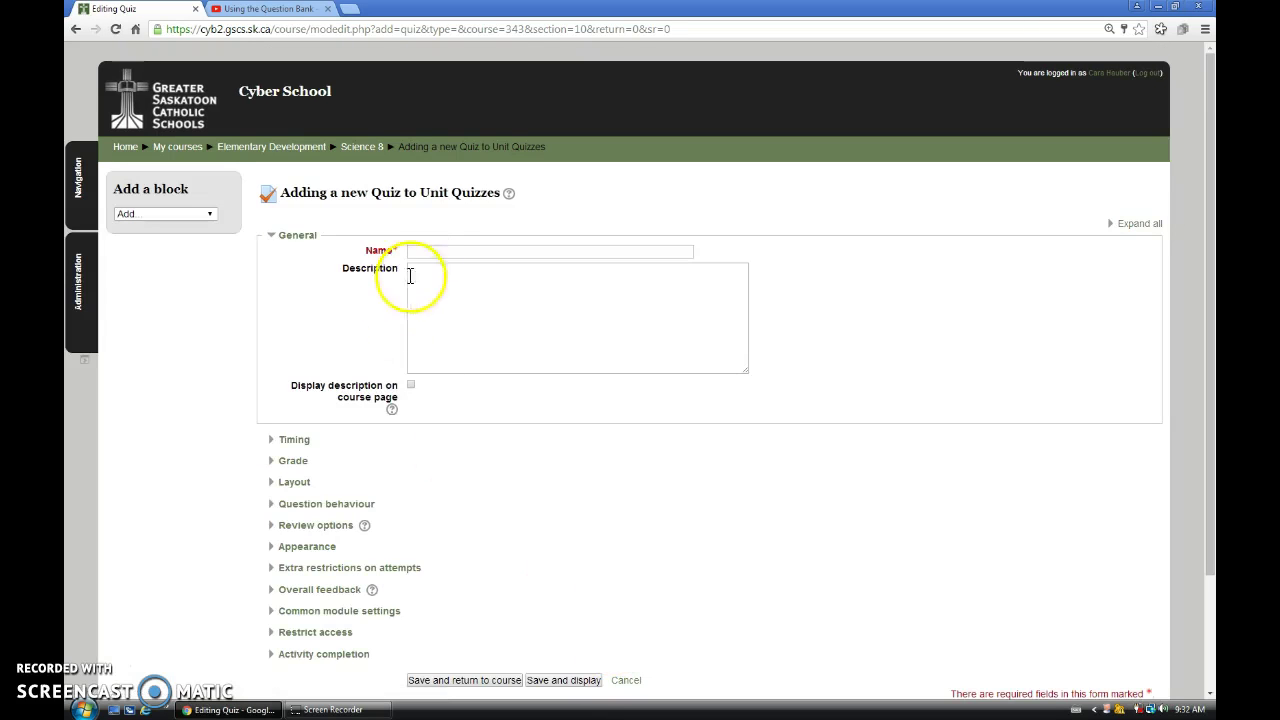
{"action": "left_click", "coordinate": [427, 251]}
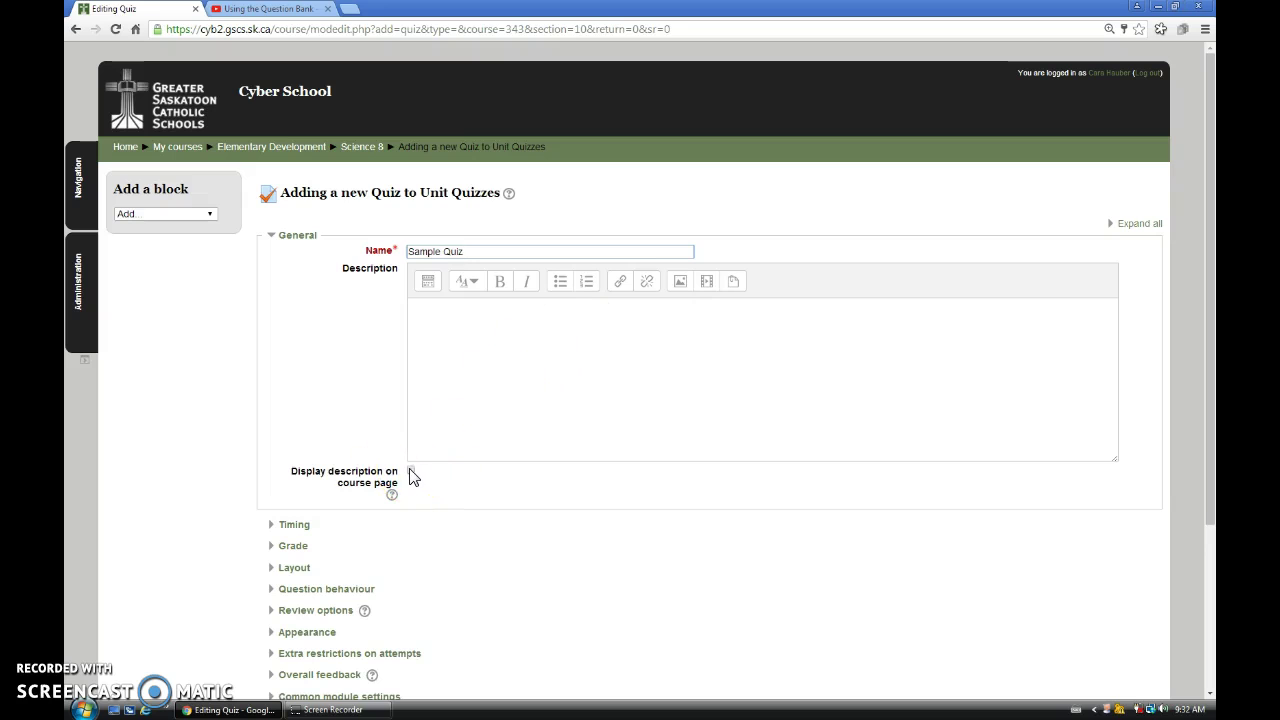
Step: Examine the quiz's timing settings, including the close date and the choices for when time expires
{"action": "scroll", "coordinate": [465, 528], "scroll_direction": "down", "scroll_amount": 3}
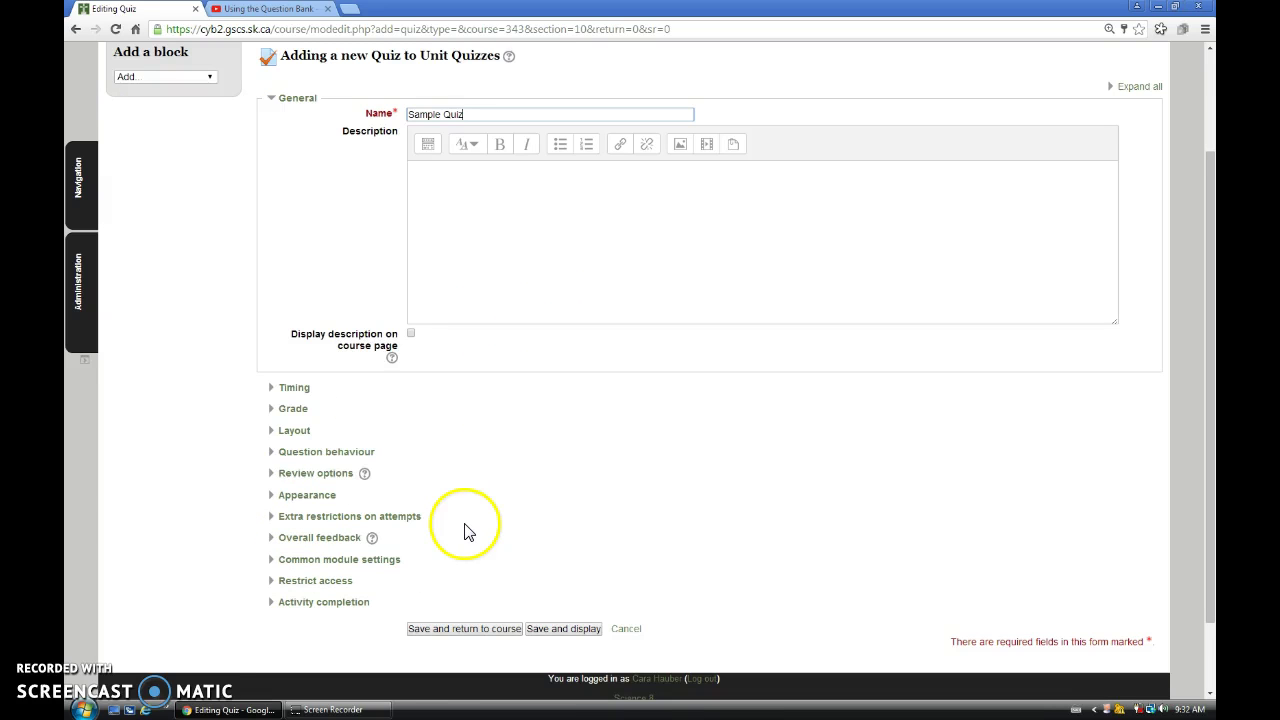
{"action": "left_click", "coordinate": [294, 388]}
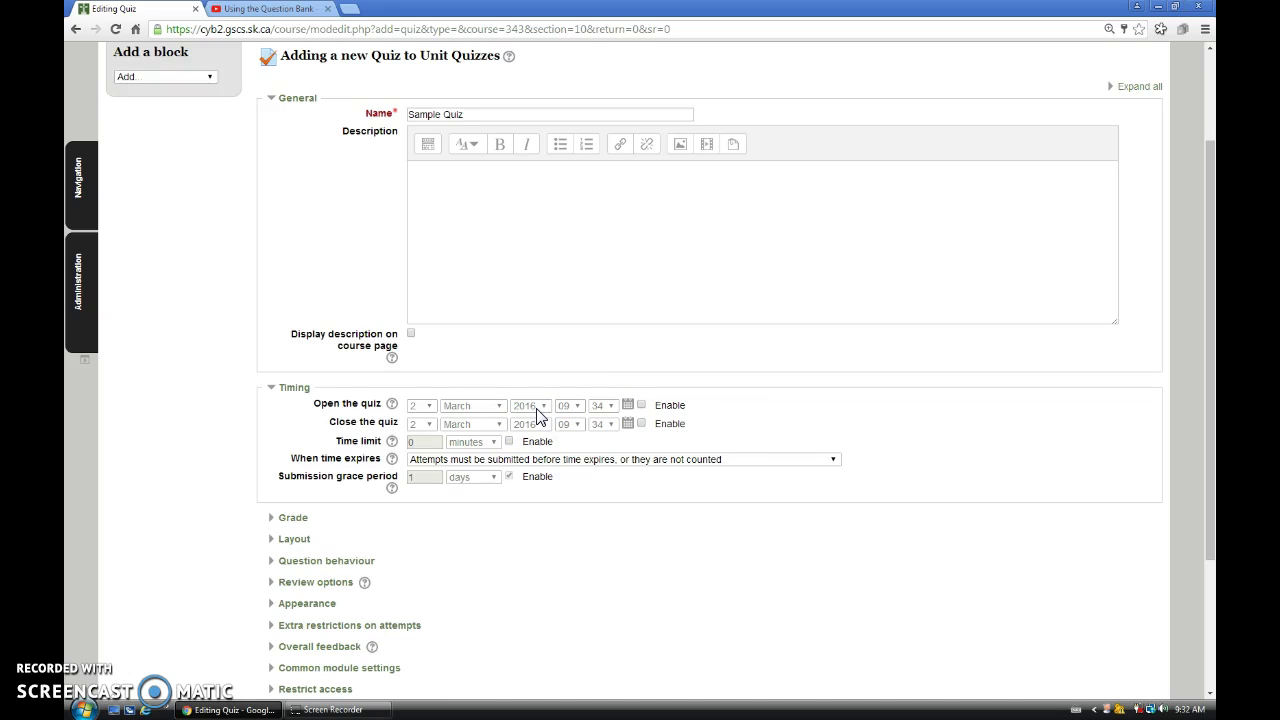
{"action": "left_click", "coordinate": [641, 423]}
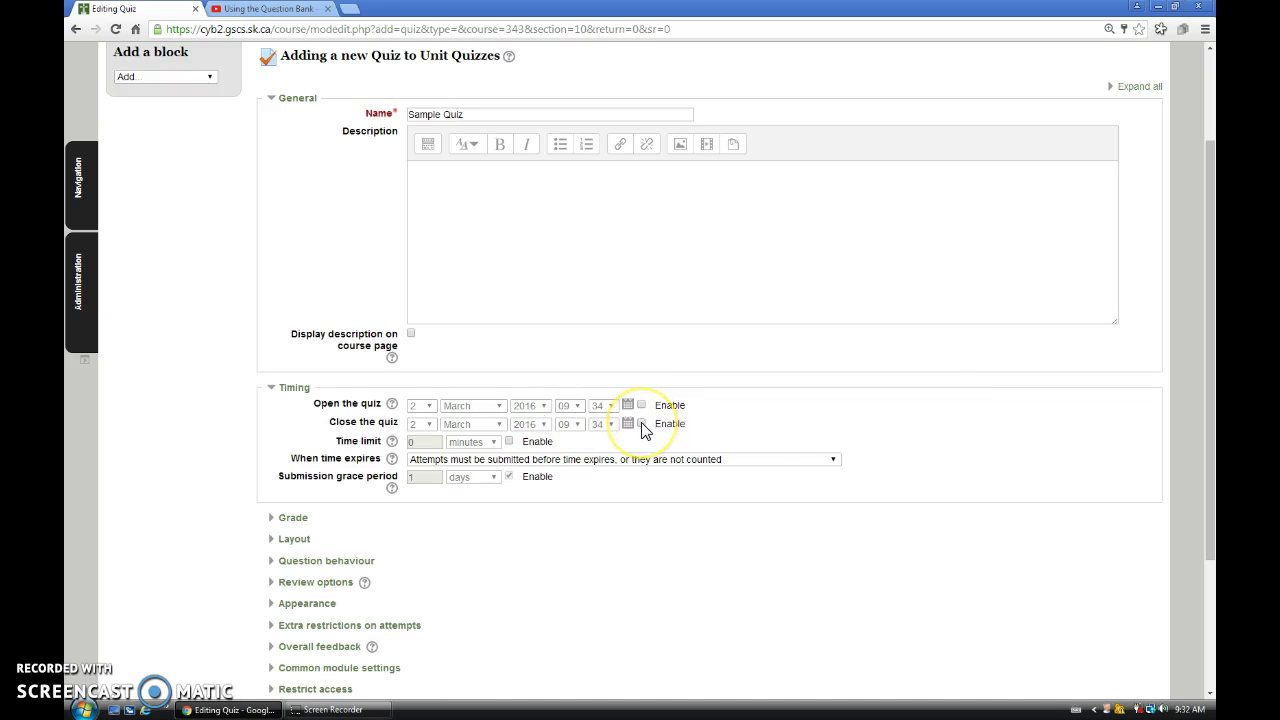
{"action": "left_click", "coordinate": [459, 460]}
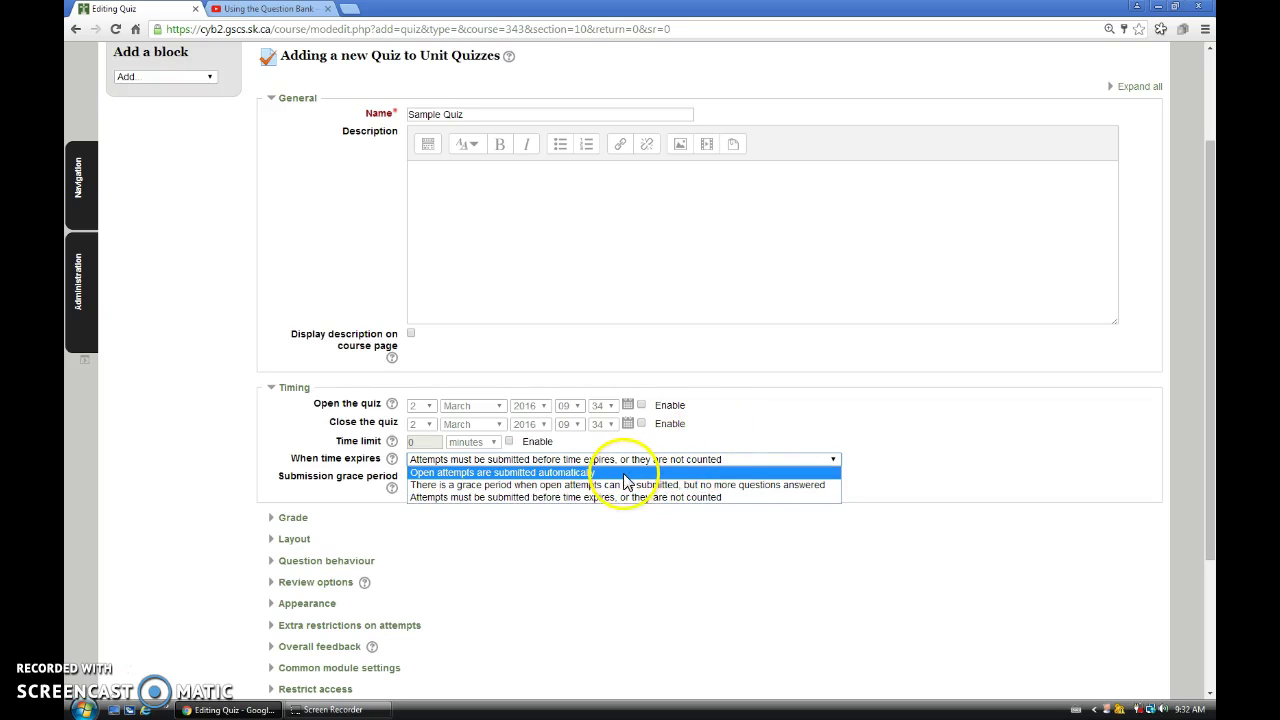
{"action": "left_click", "coordinate": [714, 436]}
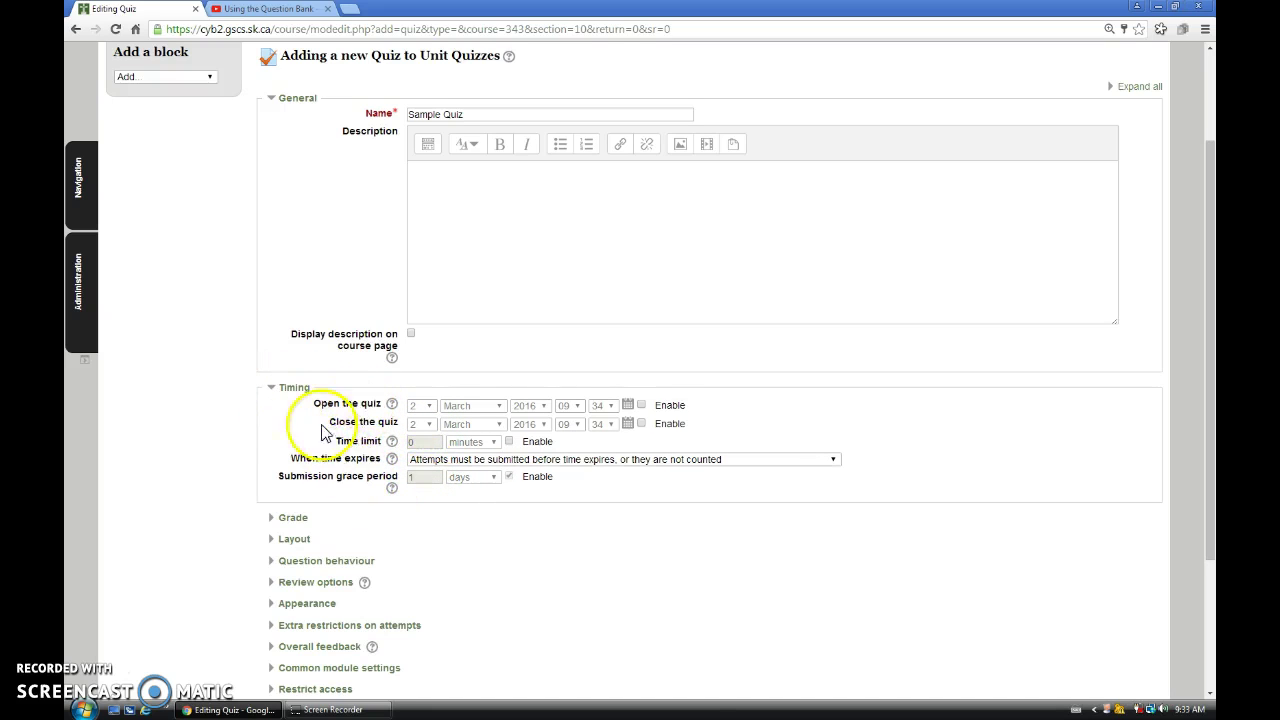
{"action": "left_click", "coordinate": [296, 388]}
Step: Open the quiz's grade settings and look through the available grade categories
{"action": "left_click", "coordinate": [292, 410]}
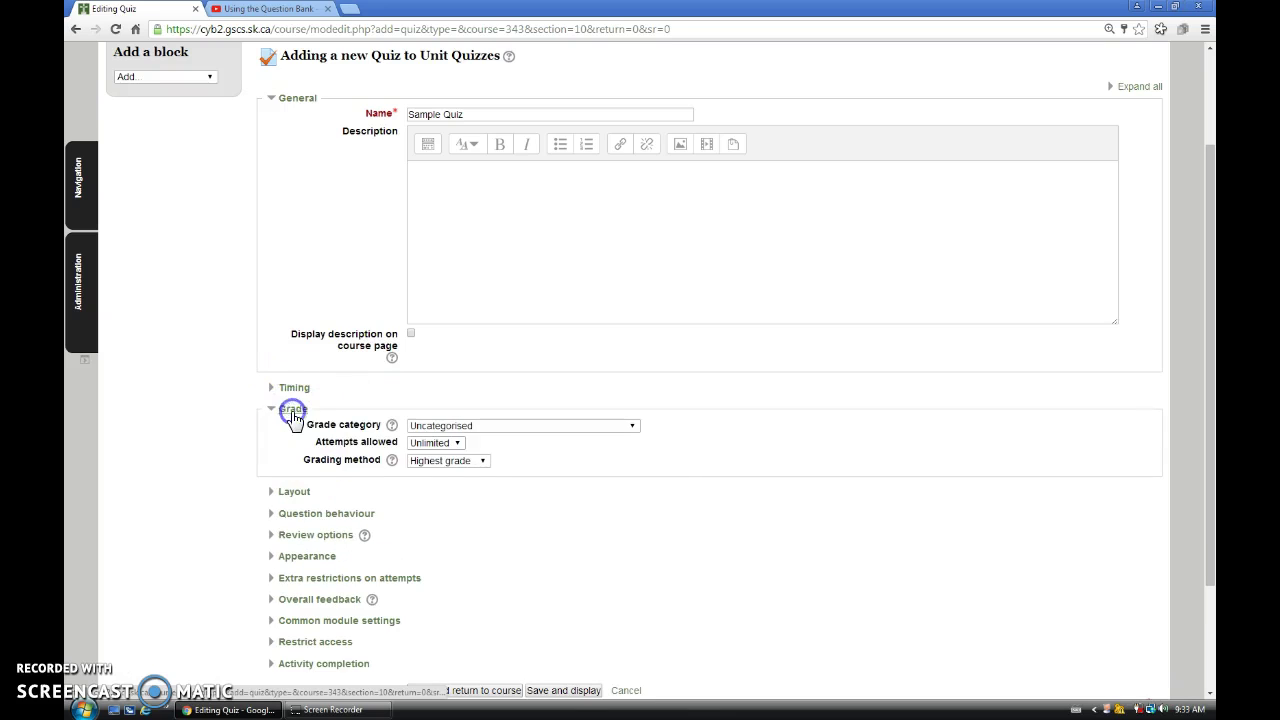
{"action": "left_click", "coordinate": [593, 428]}
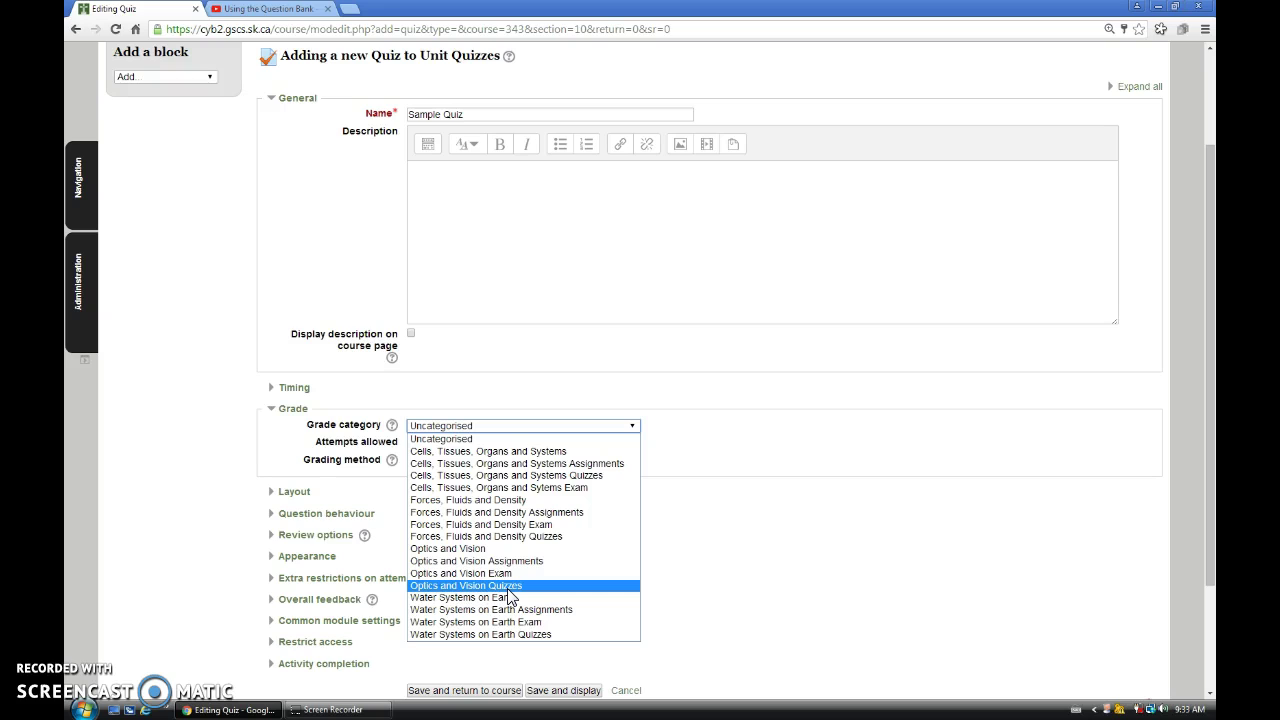
{"action": "left_click", "coordinate": [449, 425]}
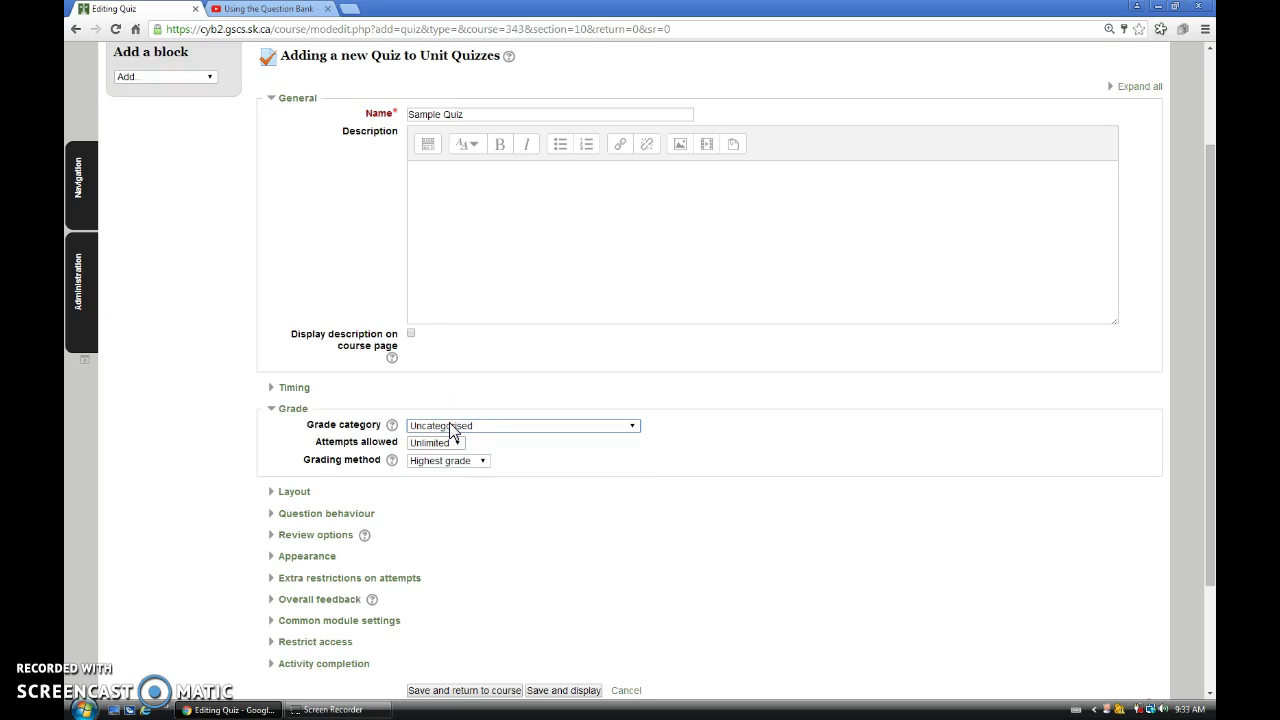
Step: Try limiting the allowed attempts to 1 and to 2, and check the grading method choices
{"action": "left_click", "coordinate": [456, 443]}
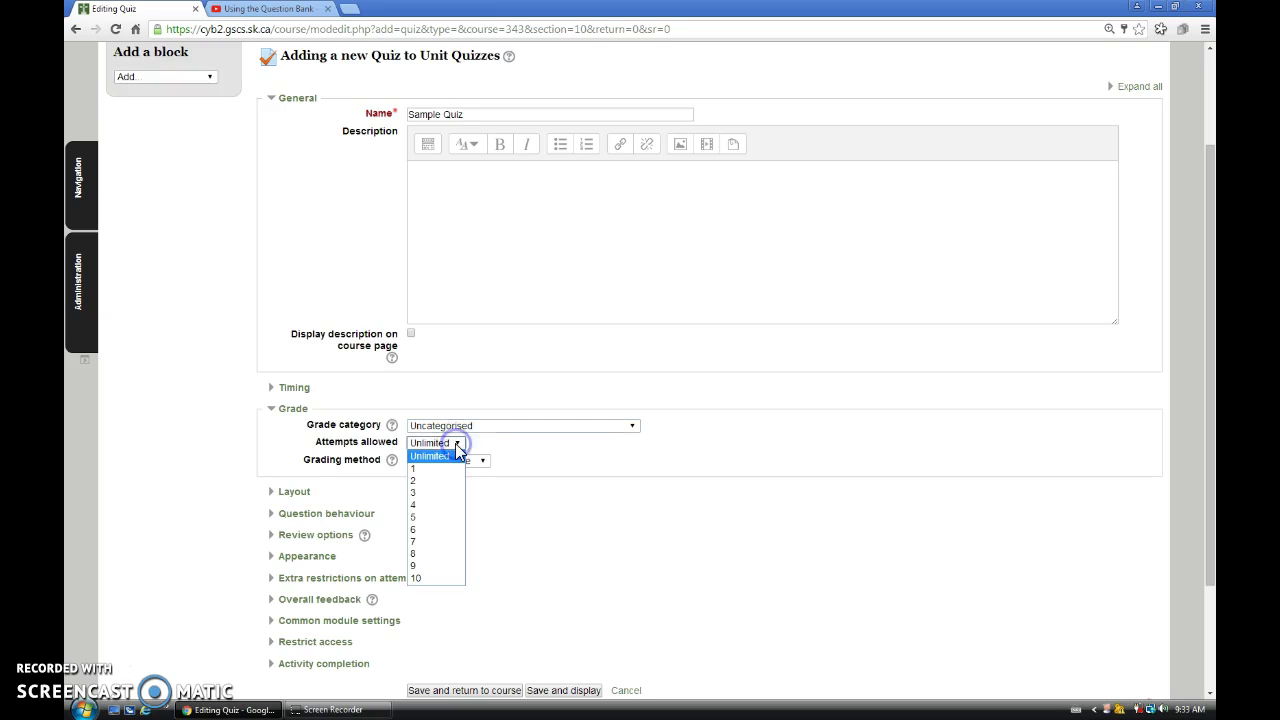
{"action": "left_click", "coordinate": [431, 446]}
{"action": "left_click", "coordinate": [422, 467]}
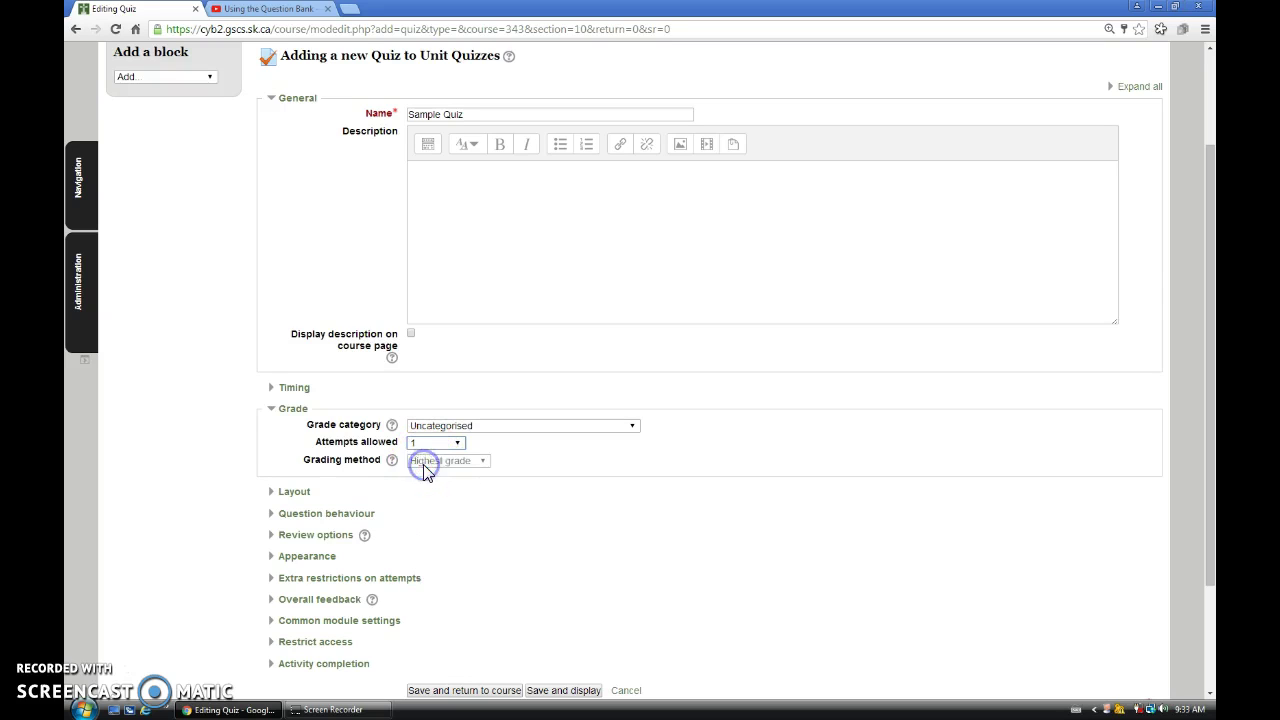
{"action": "left_click", "coordinate": [457, 442]}
{"action": "left_click", "coordinate": [426, 486]}
{"action": "left_click", "coordinate": [481, 461]}
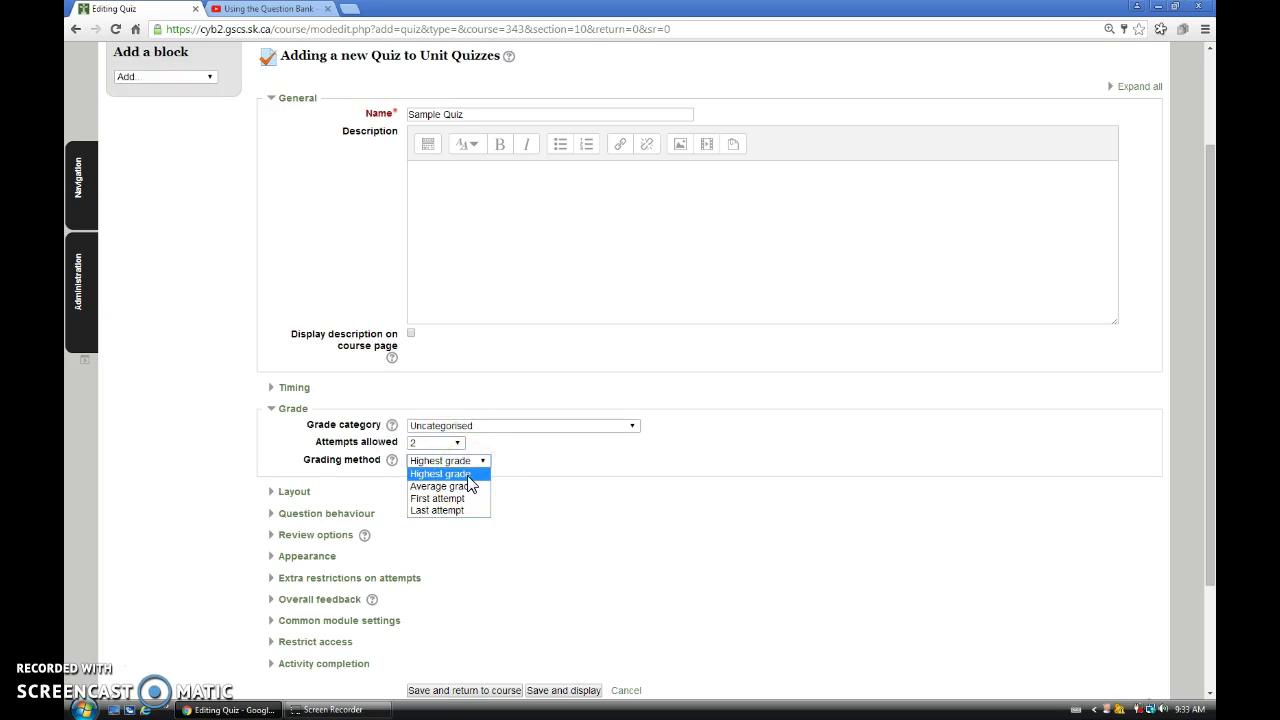
{"action": "left_click", "coordinate": [470, 486]}
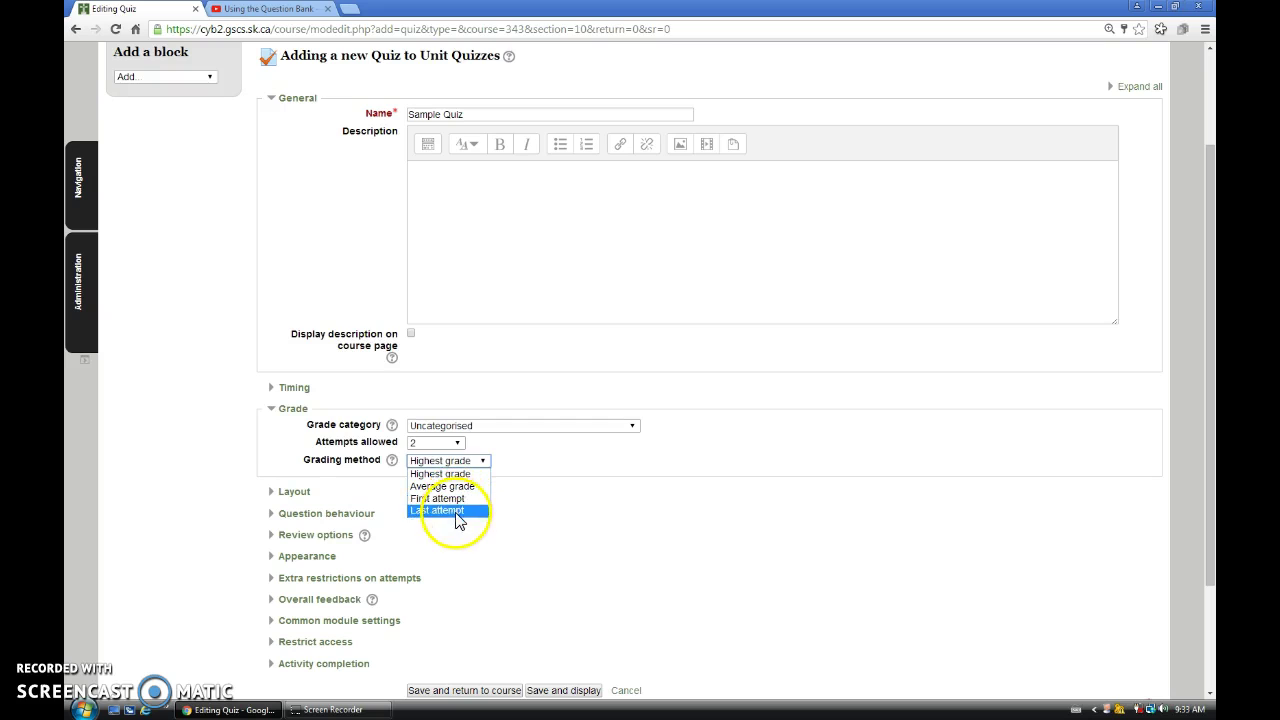
Step: Set the attempts allowed to Unlimited and the grading method to Average grade
{"action": "left_click", "coordinate": [446, 442]}
{"action": "left_click", "coordinate": [441, 456]}
{"action": "left_click", "coordinate": [480, 460]}
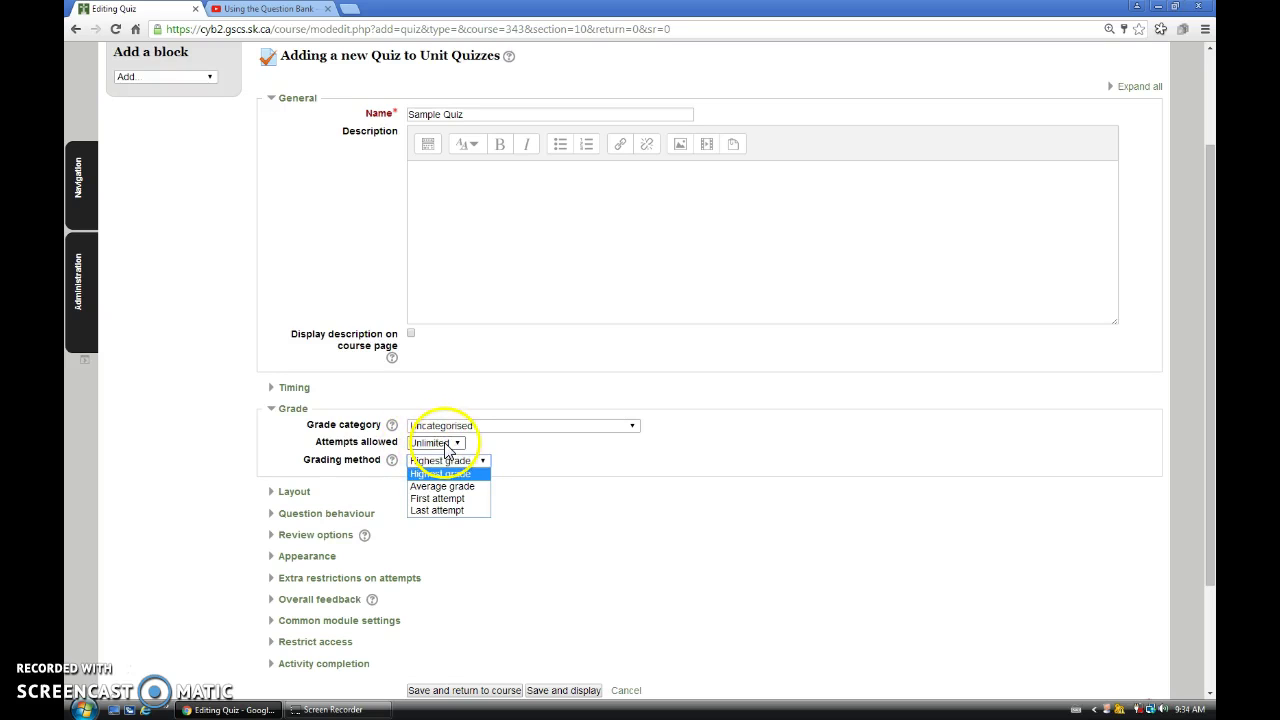
{"action": "left_click", "coordinate": [451, 487]}
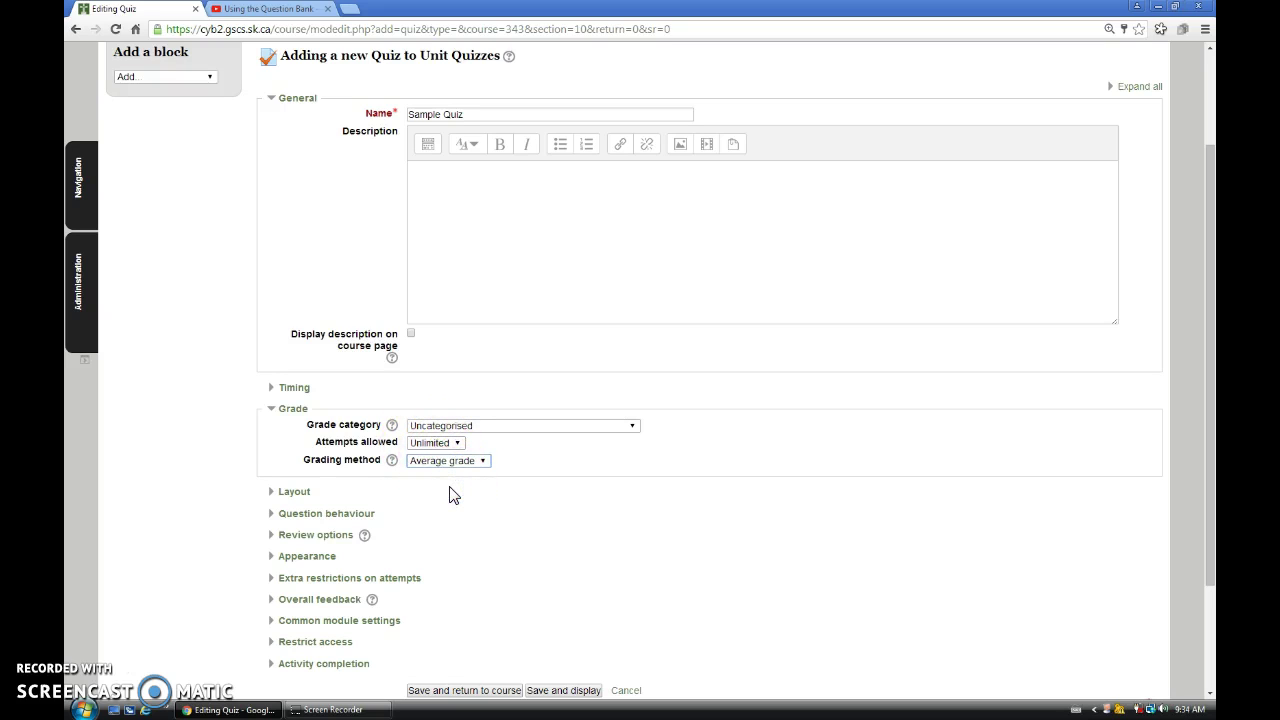
Step: In the quiz's layout settings, set the question order to Shuffled randomly and start a new page every 5 questions
{"action": "left_click", "coordinate": [290, 492]}
{"action": "scroll", "coordinate": [290, 500], "scroll_direction": "down", "scroll_amount": 1}
{"action": "scroll", "coordinate": [293, 503], "scroll_direction": "down", "scroll_amount": 2}
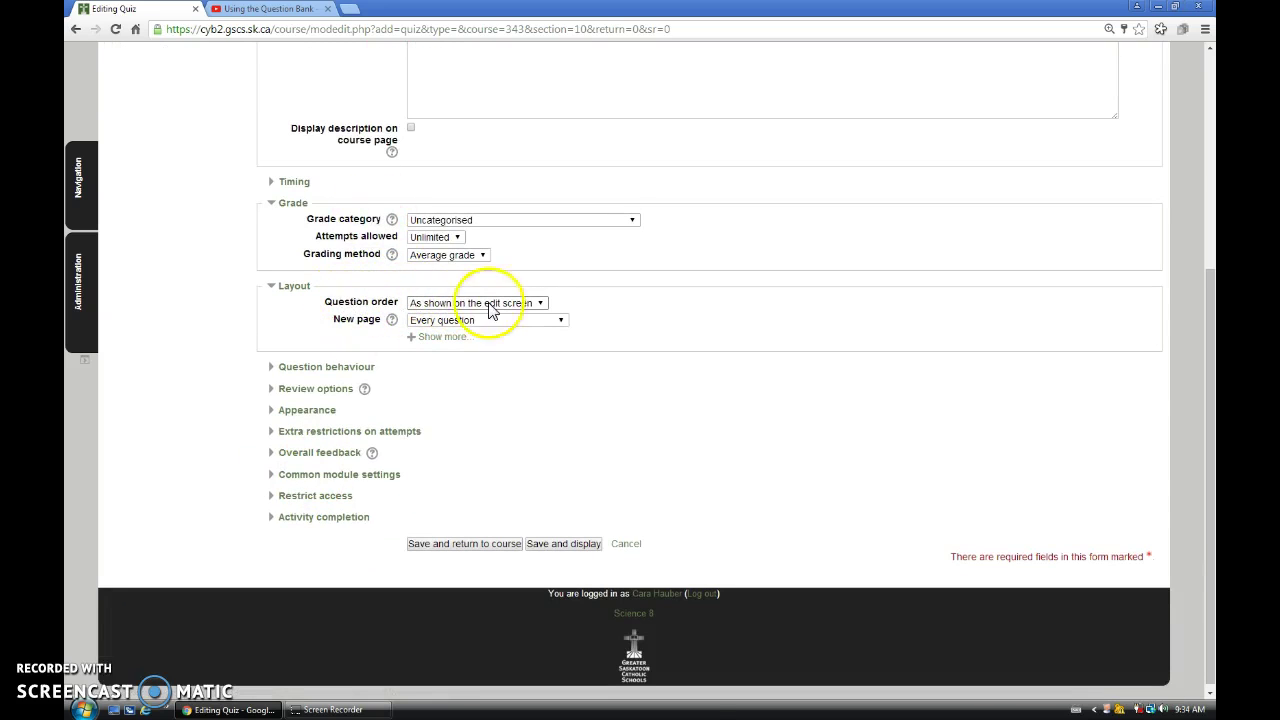
{"action": "left_click", "coordinate": [541, 304]}
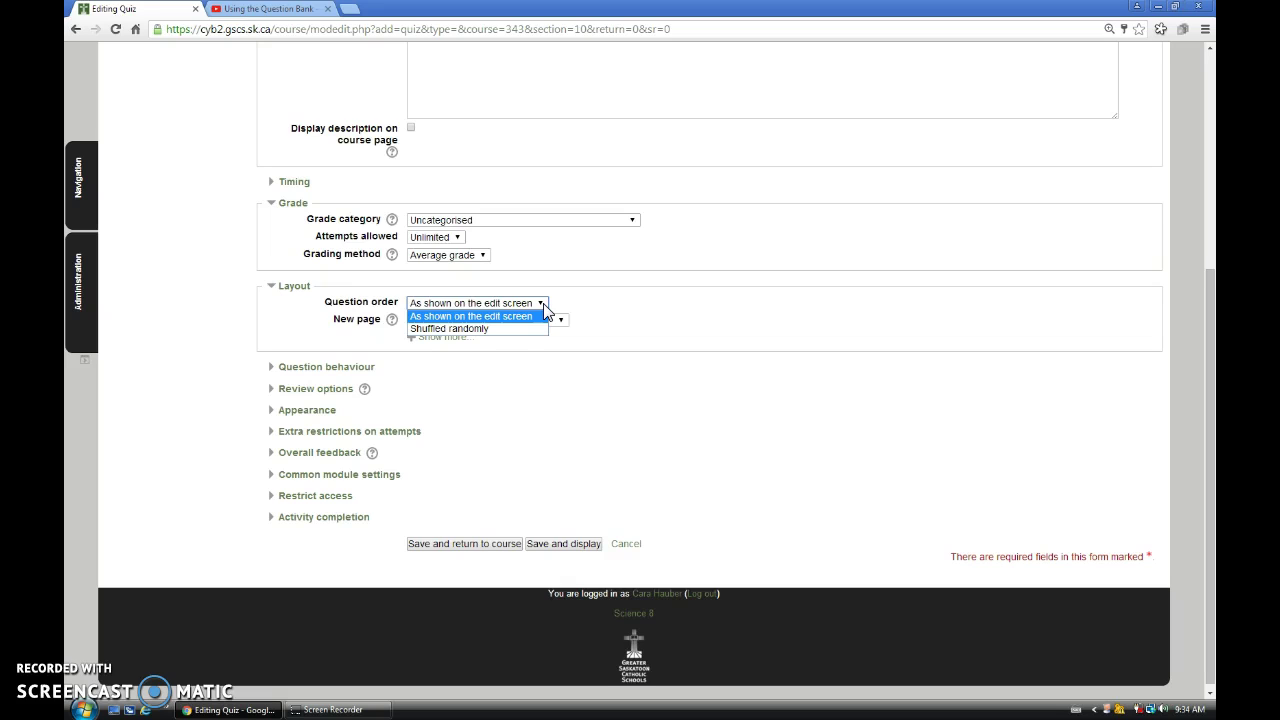
{"action": "left_click", "coordinate": [452, 329]}
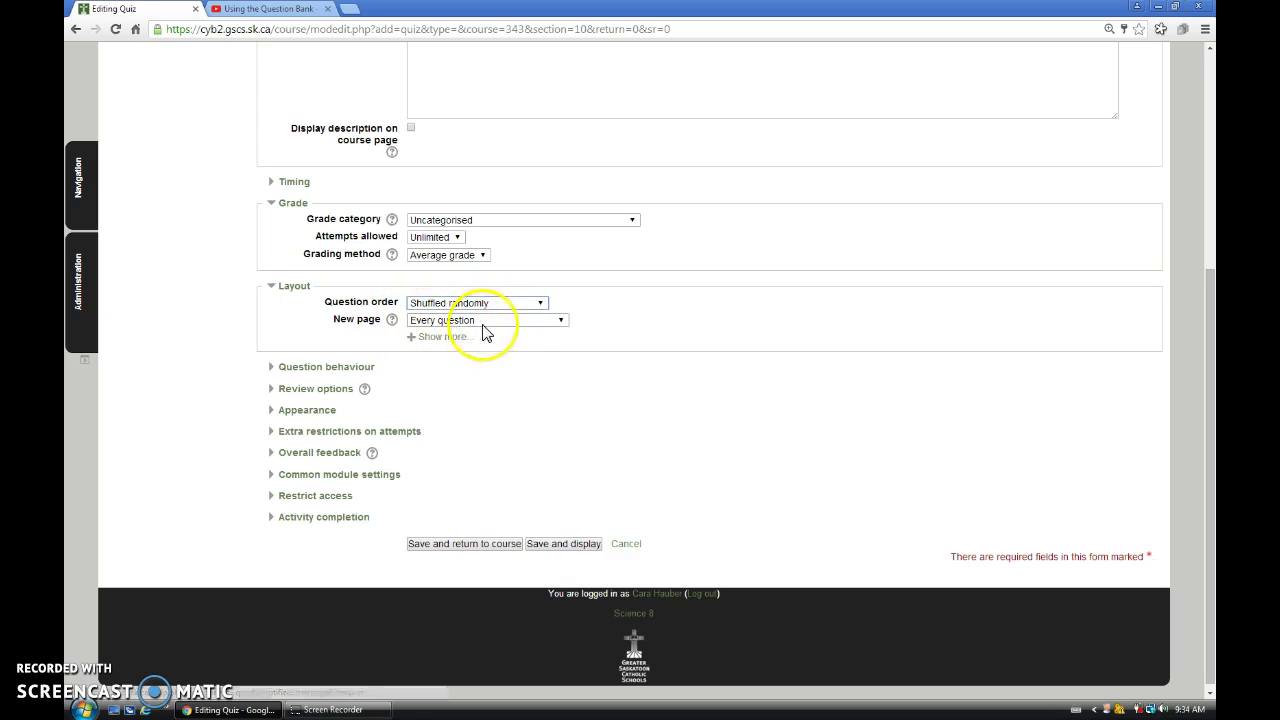
{"action": "left_click", "coordinate": [560, 325]}
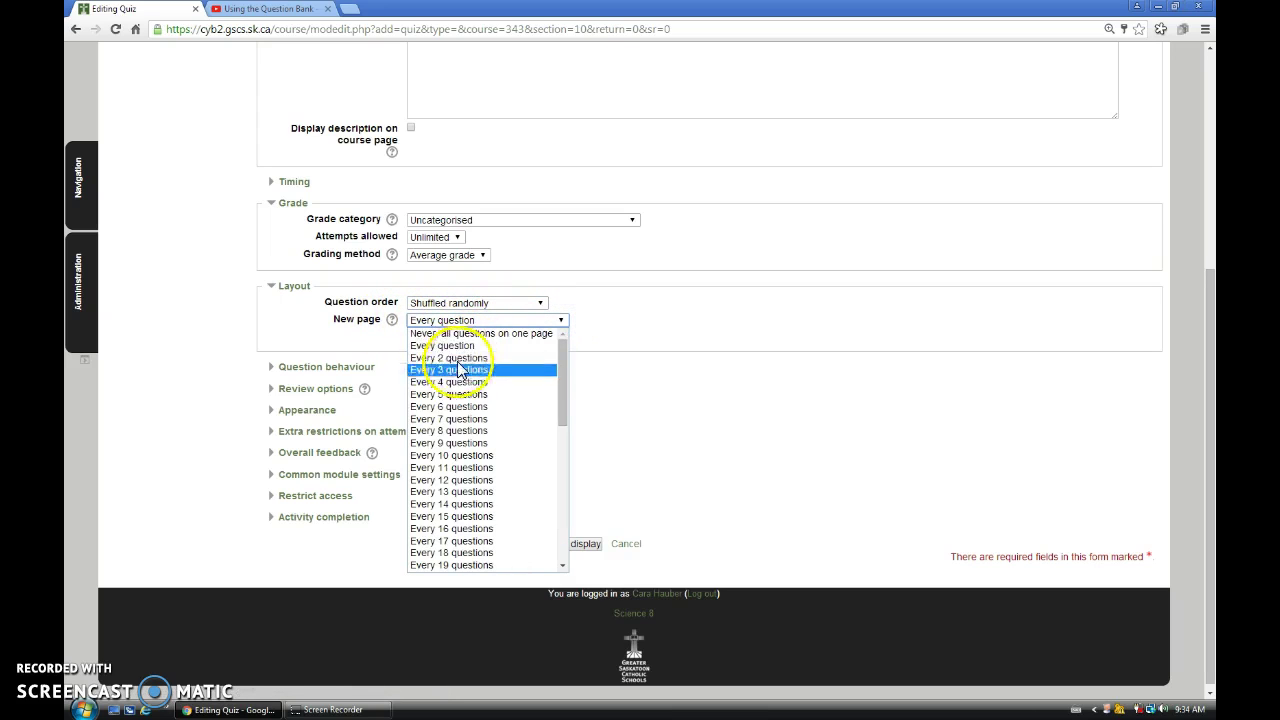
{"action": "left_click", "coordinate": [443, 400]}
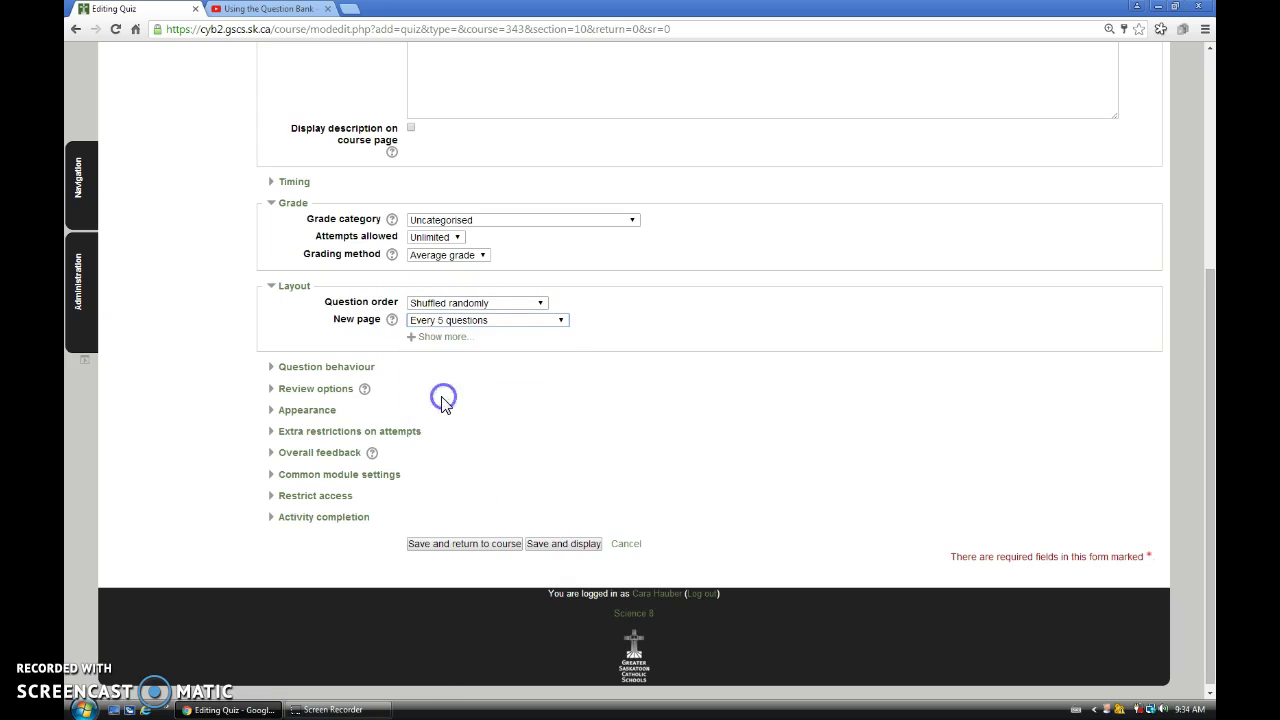
Step: Reveal the additional layout settings and examine the navigation method choices, Free and Sequential
{"action": "left_click", "coordinate": [441, 337]}
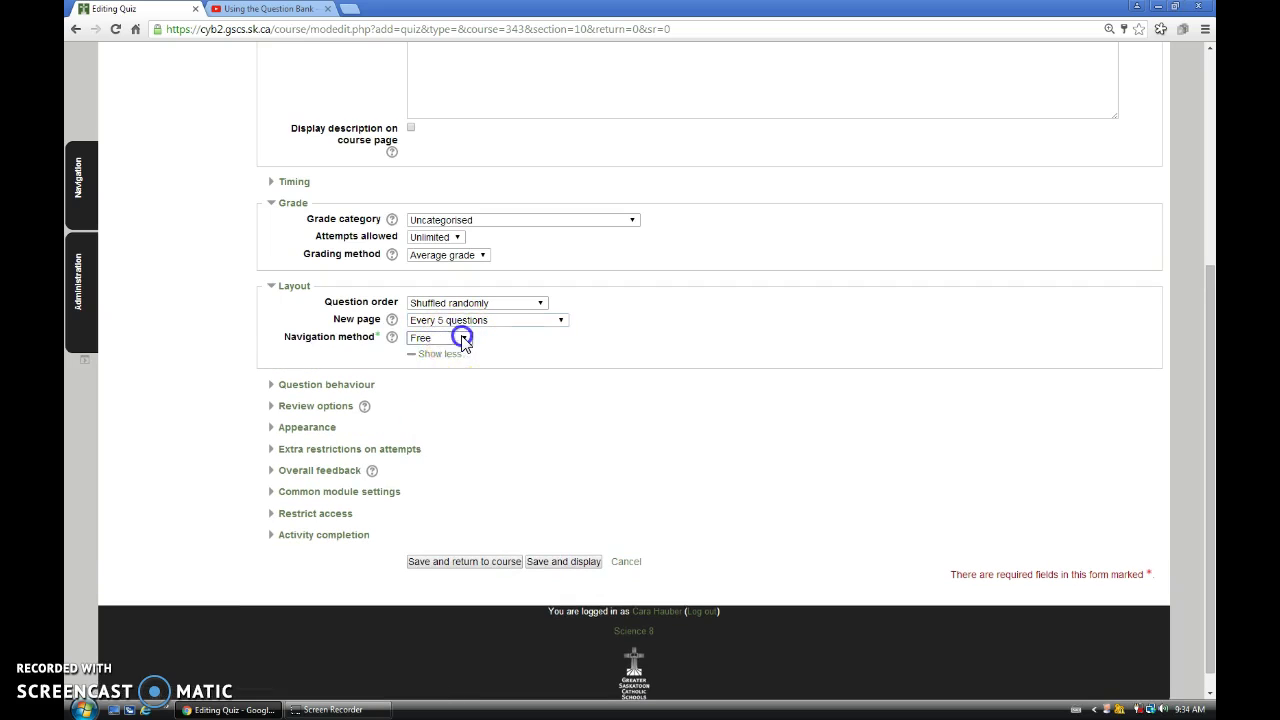
{"action": "left_click", "coordinate": [463, 339]}
{"action": "left_click", "coordinate": [450, 349]}
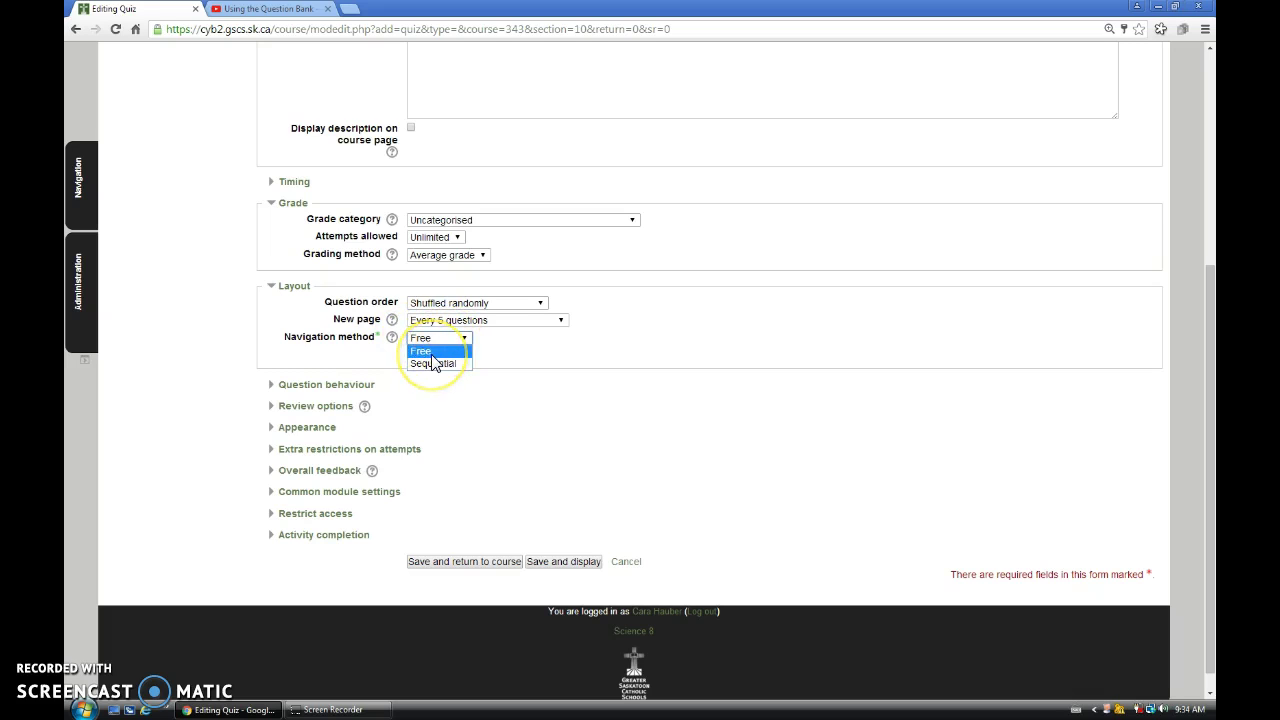
{"action": "left_click", "coordinate": [443, 365]}
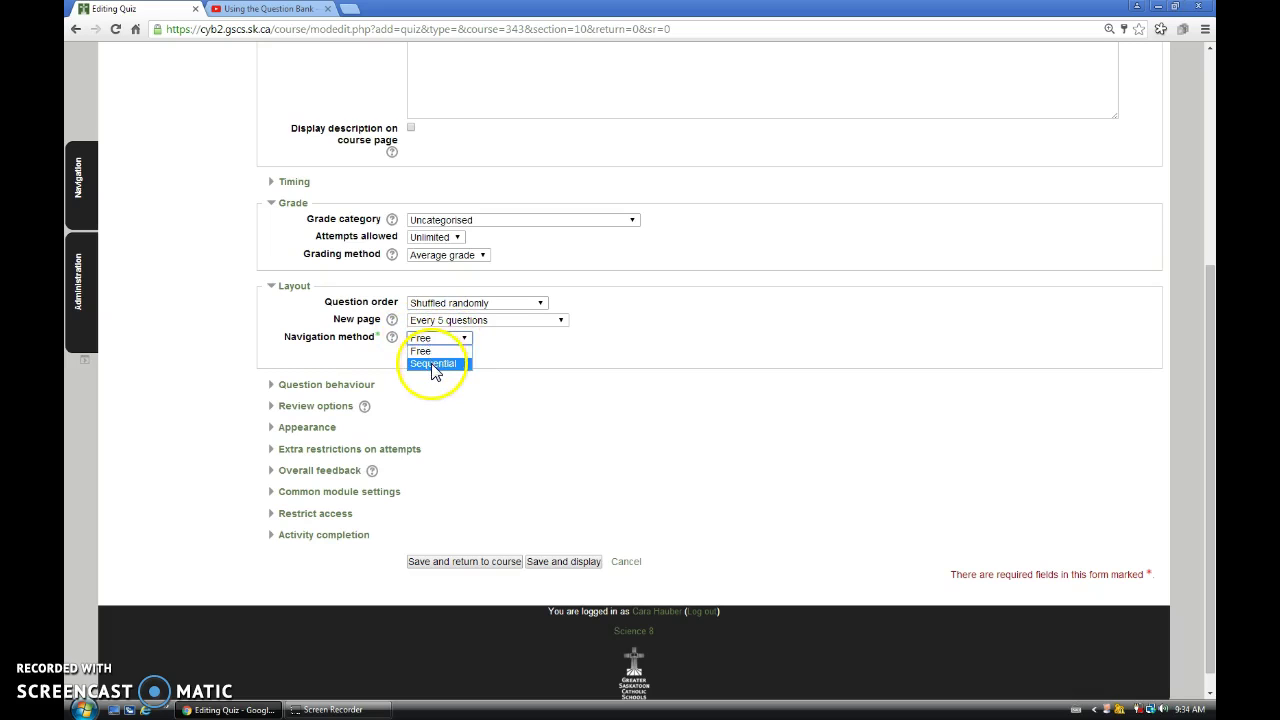
{"action": "left_click", "coordinate": [488, 365]}
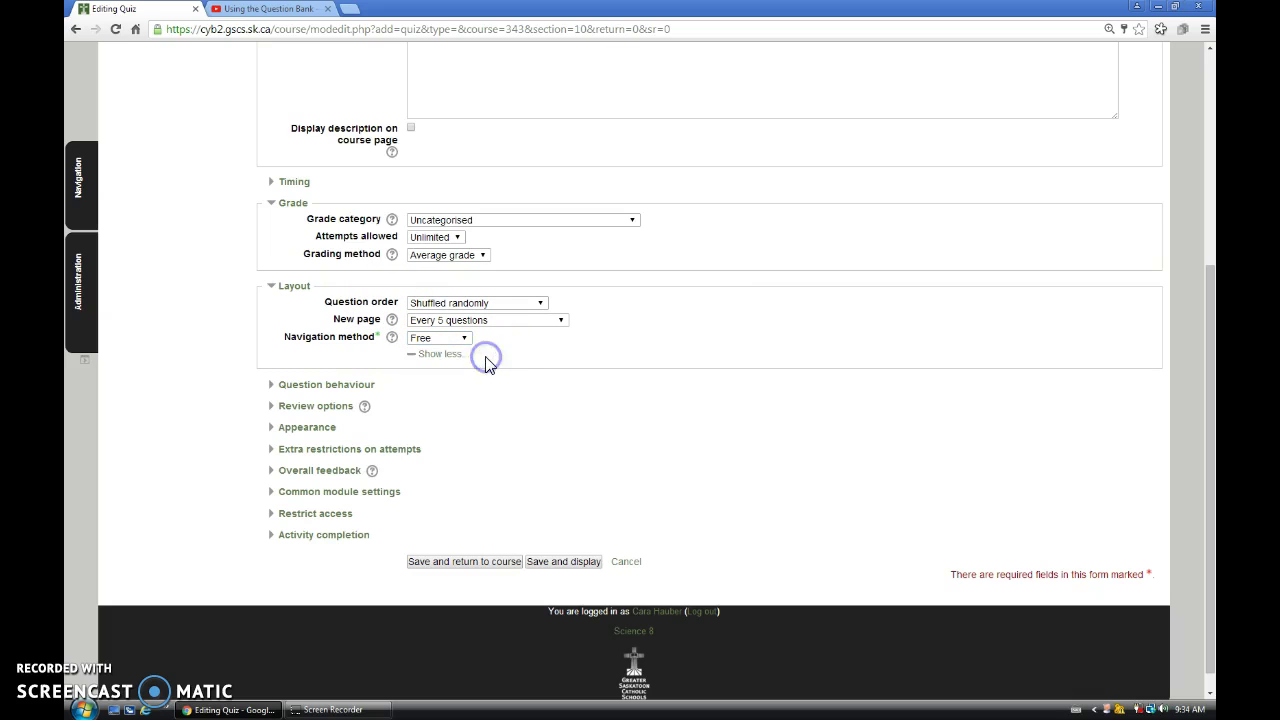
Step: In the question behaviour settings, set Shuffle within questions to No
{"action": "left_click", "coordinate": [350, 387]}
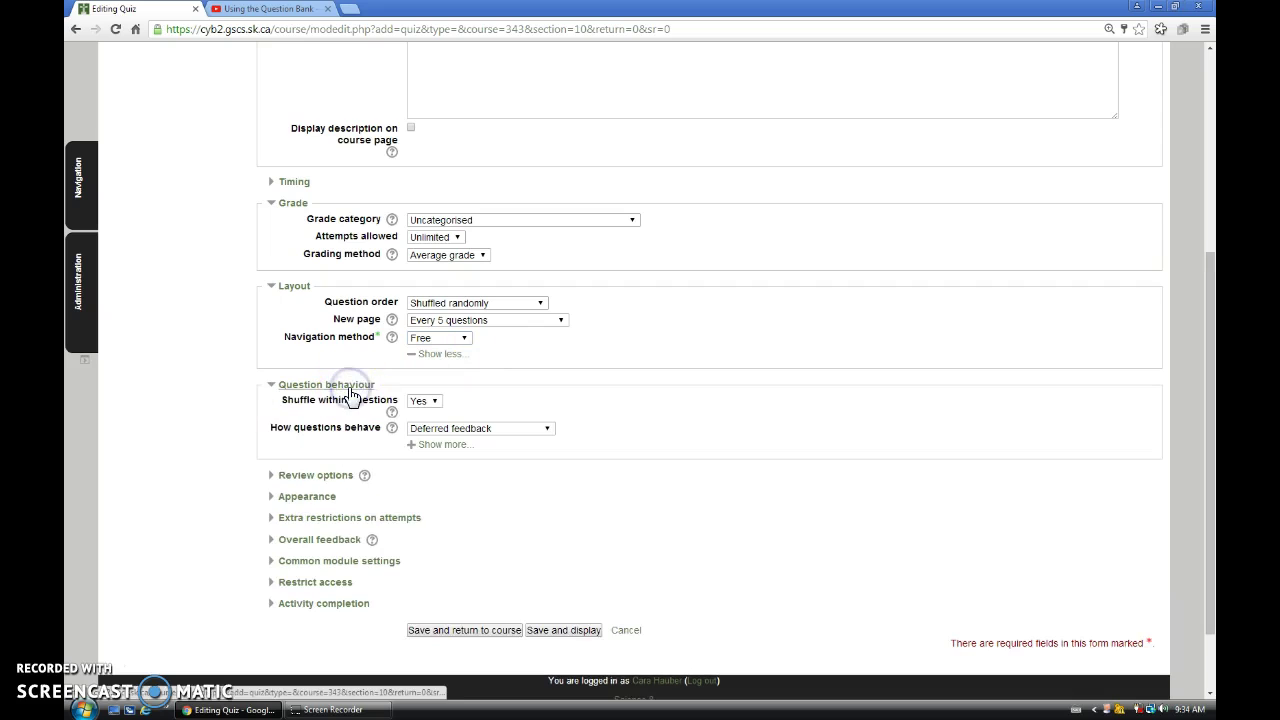
{"action": "left_click", "coordinate": [389, 403]}
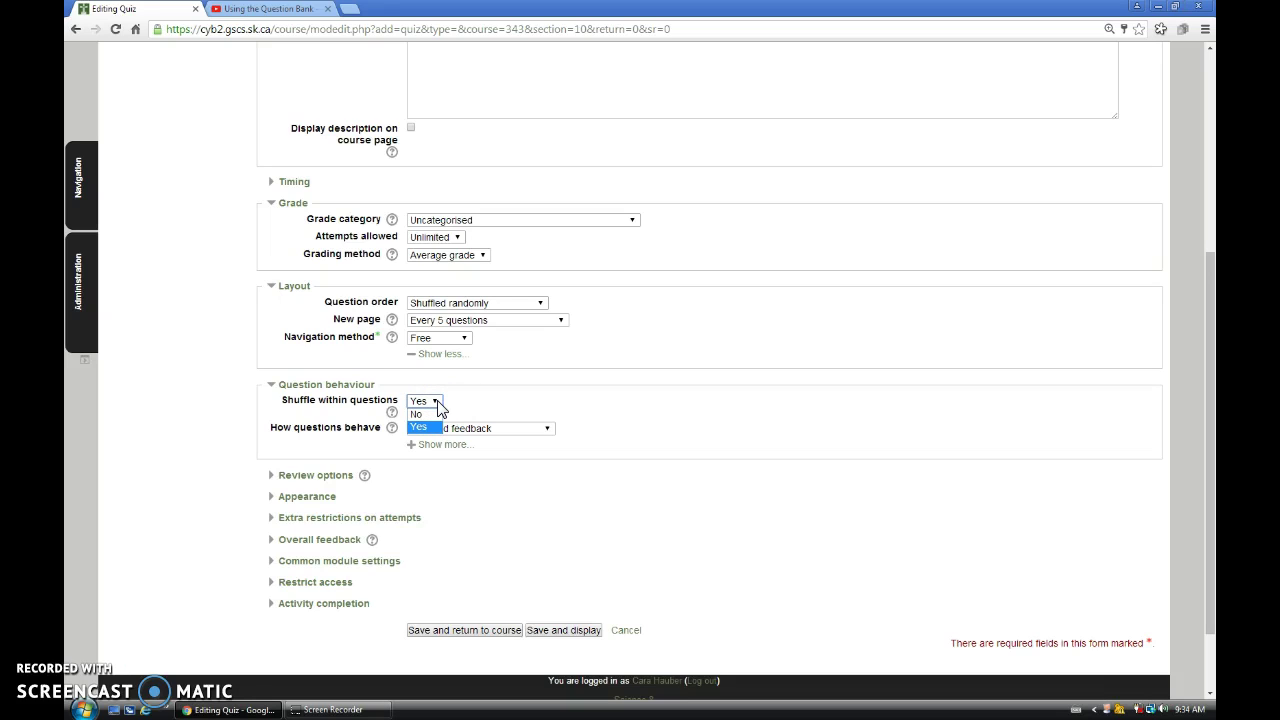
{"action": "left_click", "coordinate": [420, 401]}
{"action": "left_click", "coordinate": [429, 421]}
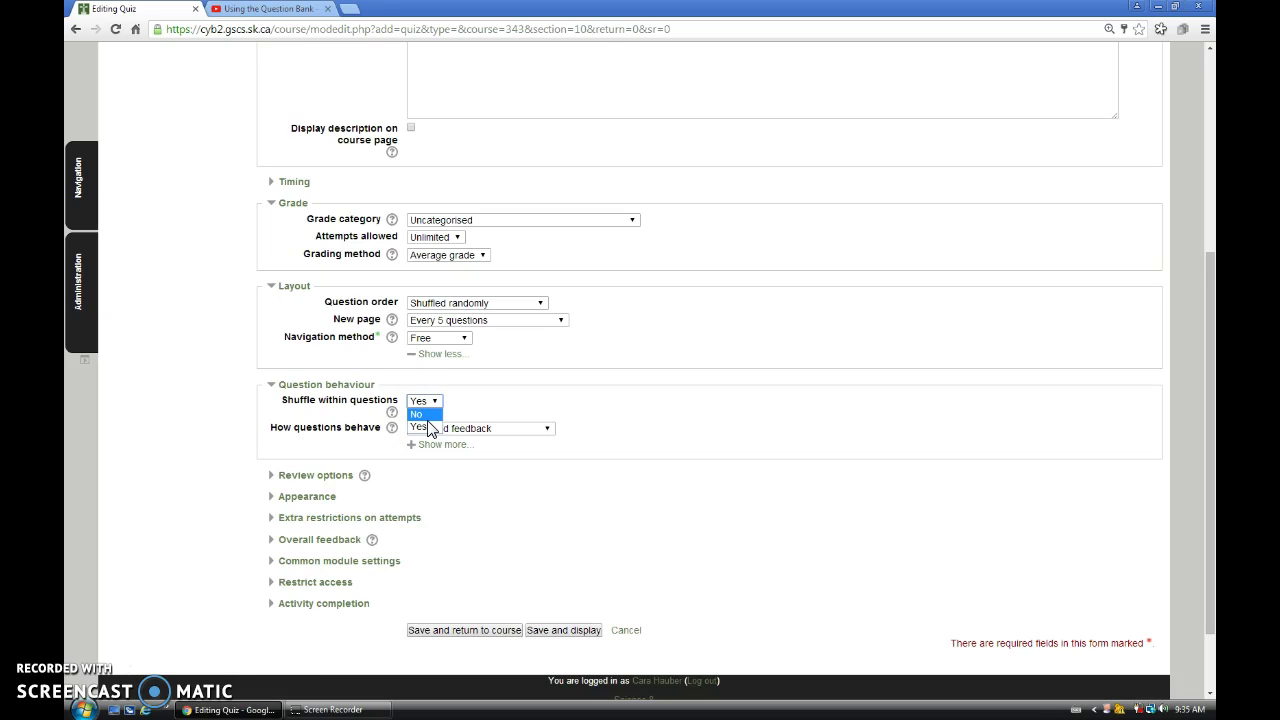
{"action": "left_click", "coordinate": [428, 416]}
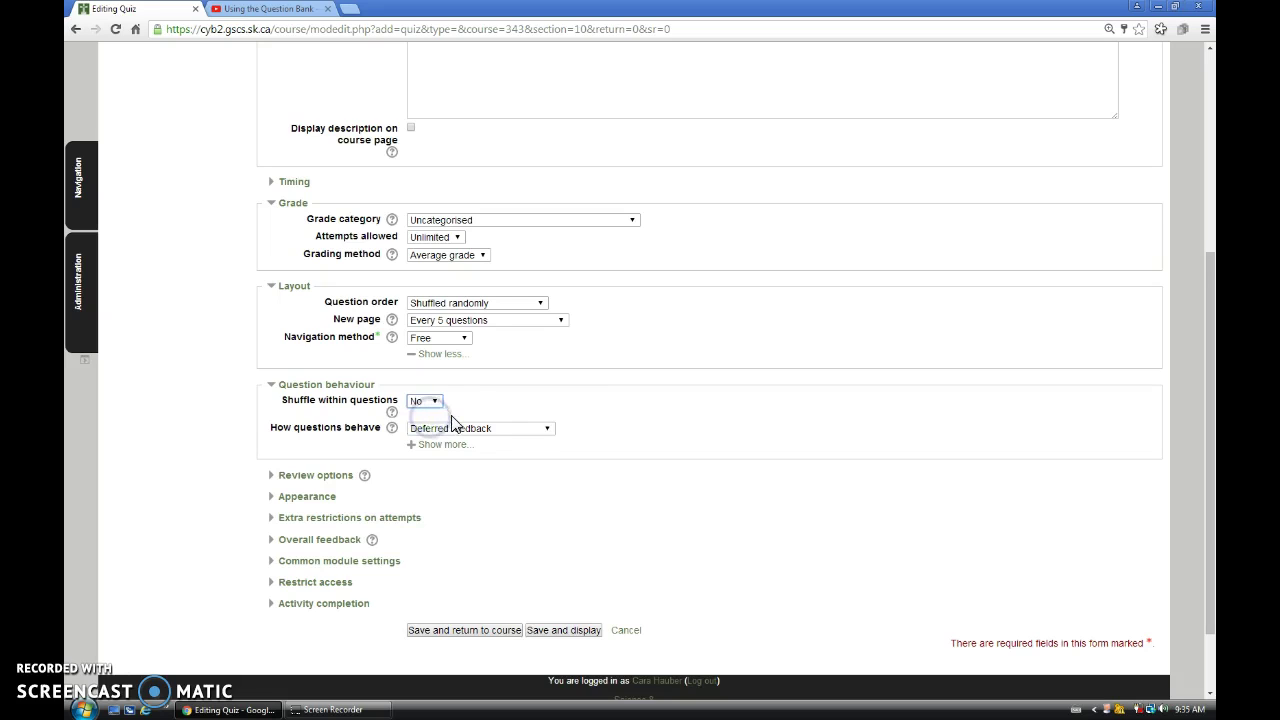
Step: Set how questions behave to Adaptive mode
{"action": "left_click", "coordinate": [546, 432]}
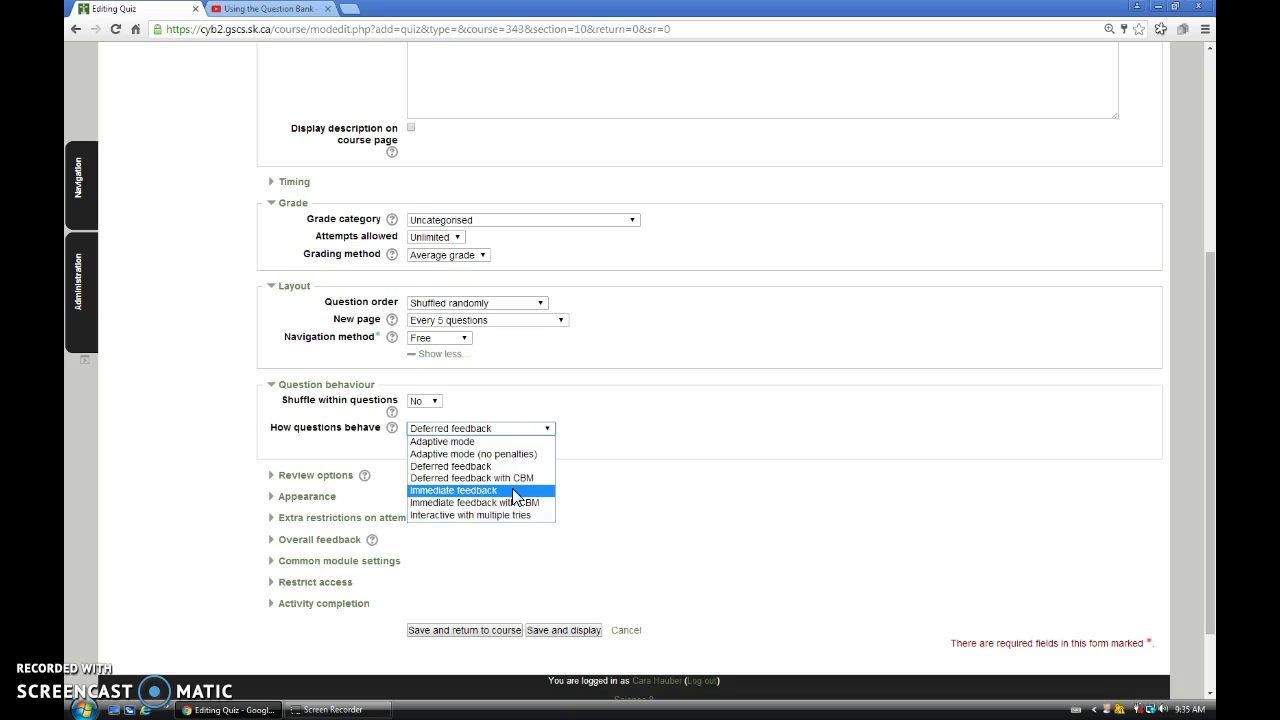
{"action": "left_click", "coordinate": [484, 476]}
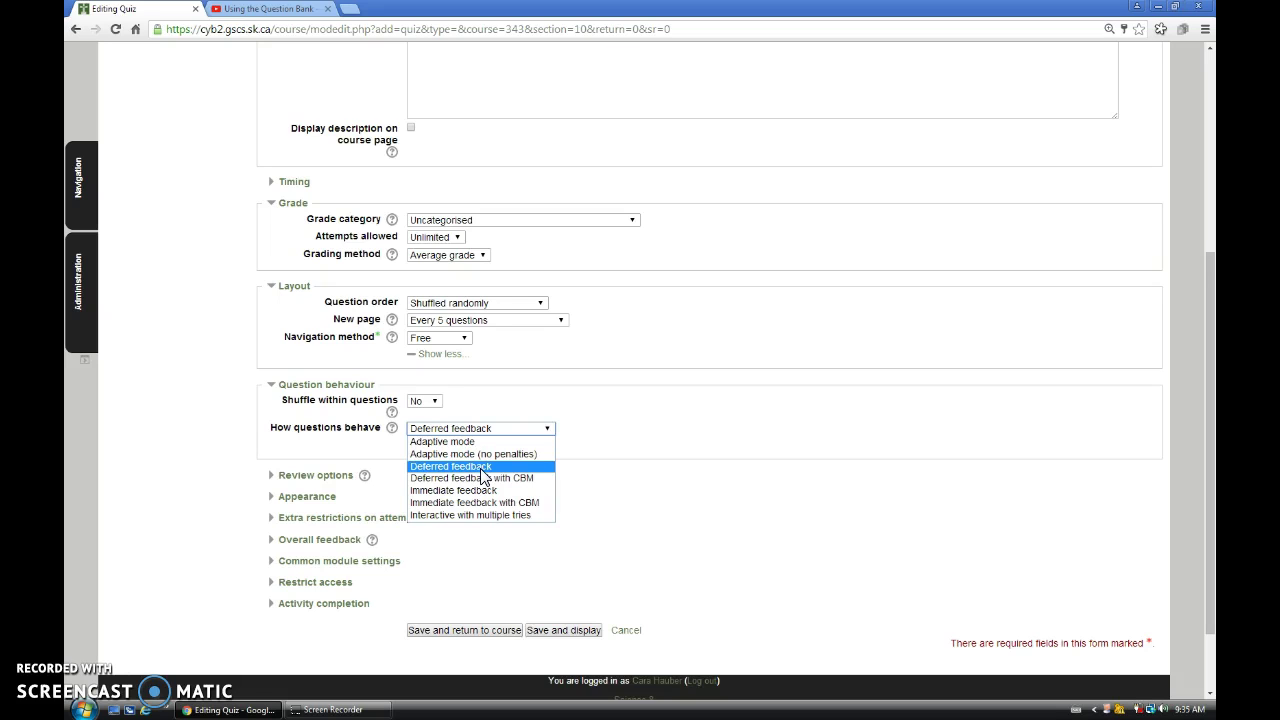
{"action": "left_click", "coordinate": [462, 427]}
{"action": "left_click", "coordinate": [457, 427]}
{"action": "left_click", "coordinate": [457, 428]}
{"action": "left_click", "coordinate": [450, 441]}
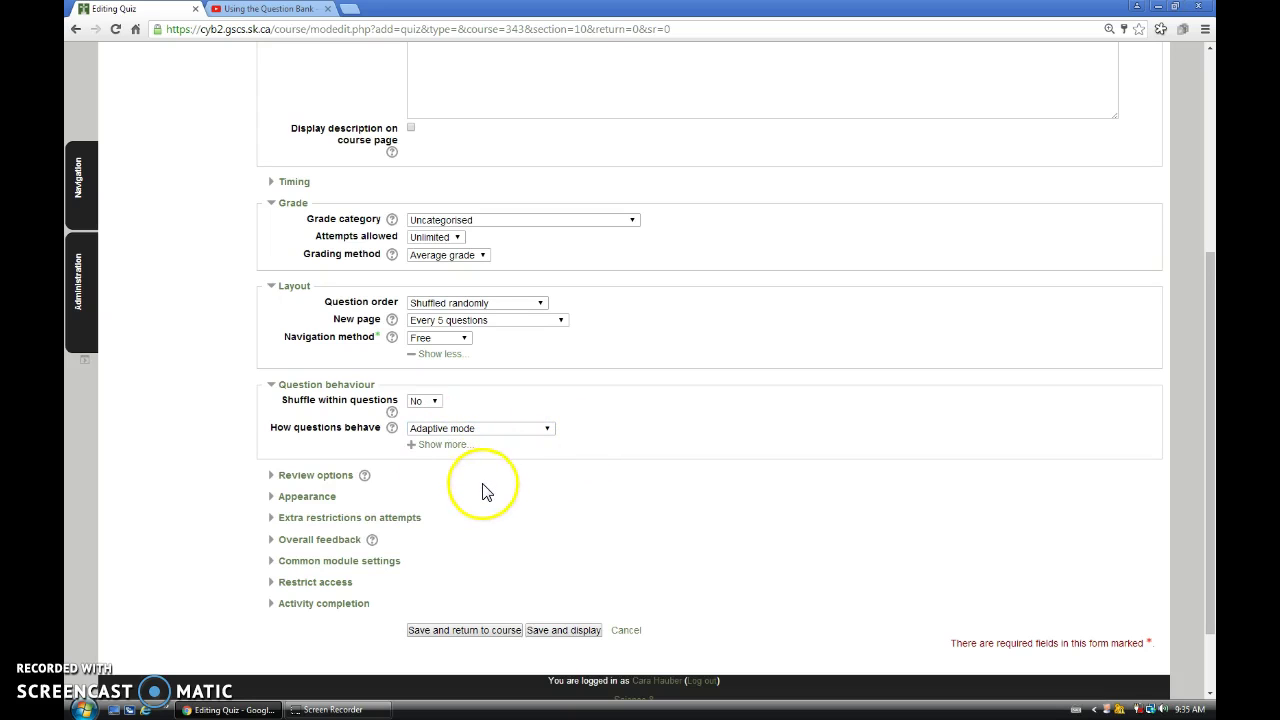
Step: Expand the review options for viewing, and set the decimal places in grades to 0 in the appearance settings
{"action": "left_click", "coordinate": [329, 481]}
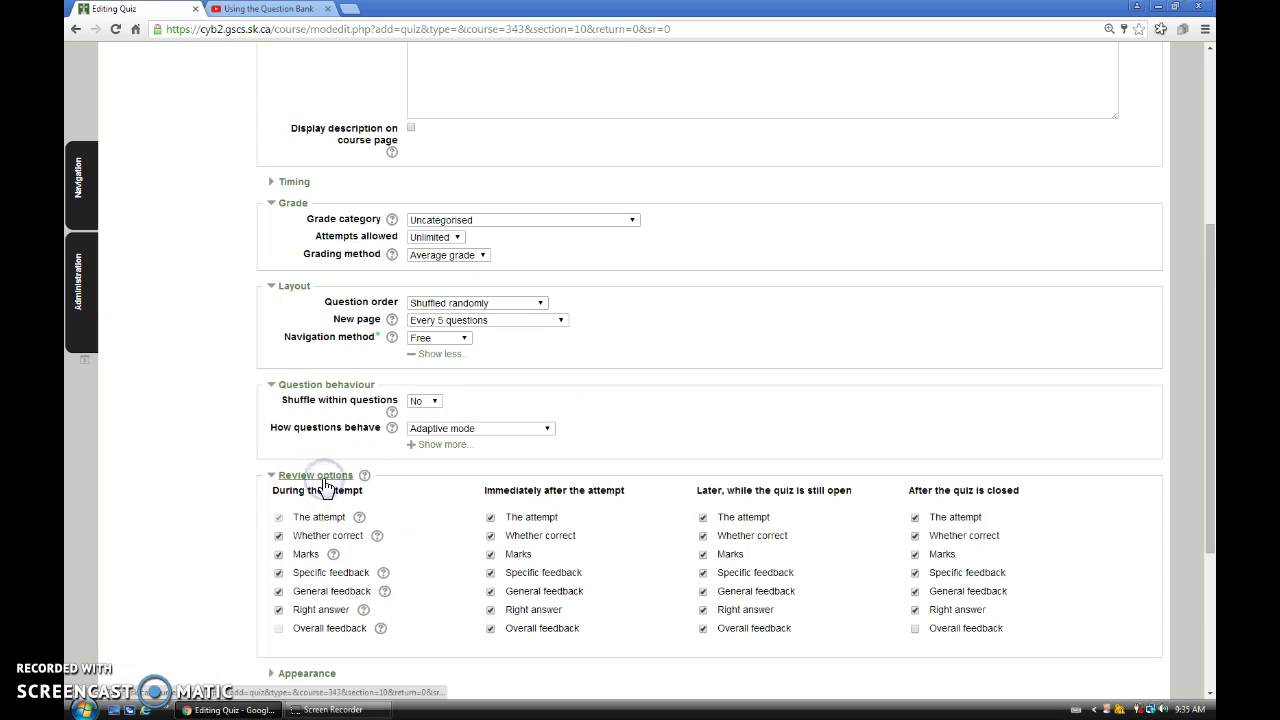
{"action": "scroll", "coordinate": [443, 527], "scroll_direction": "down", "scroll_amount": 2}
{"action": "scroll", "coordinate": [443, 527], "scroll_direction": "down", "scroll_amount": 1}
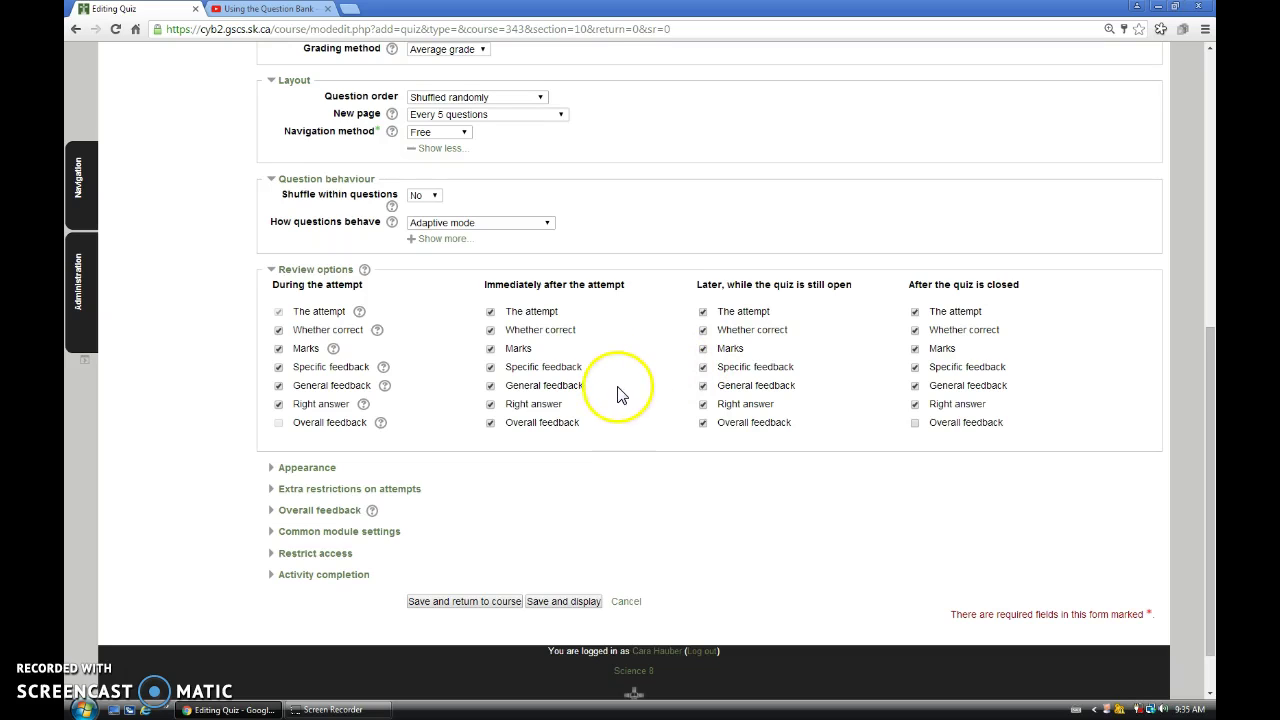
{"action": "left_click", "coordinate": [312, 470]}
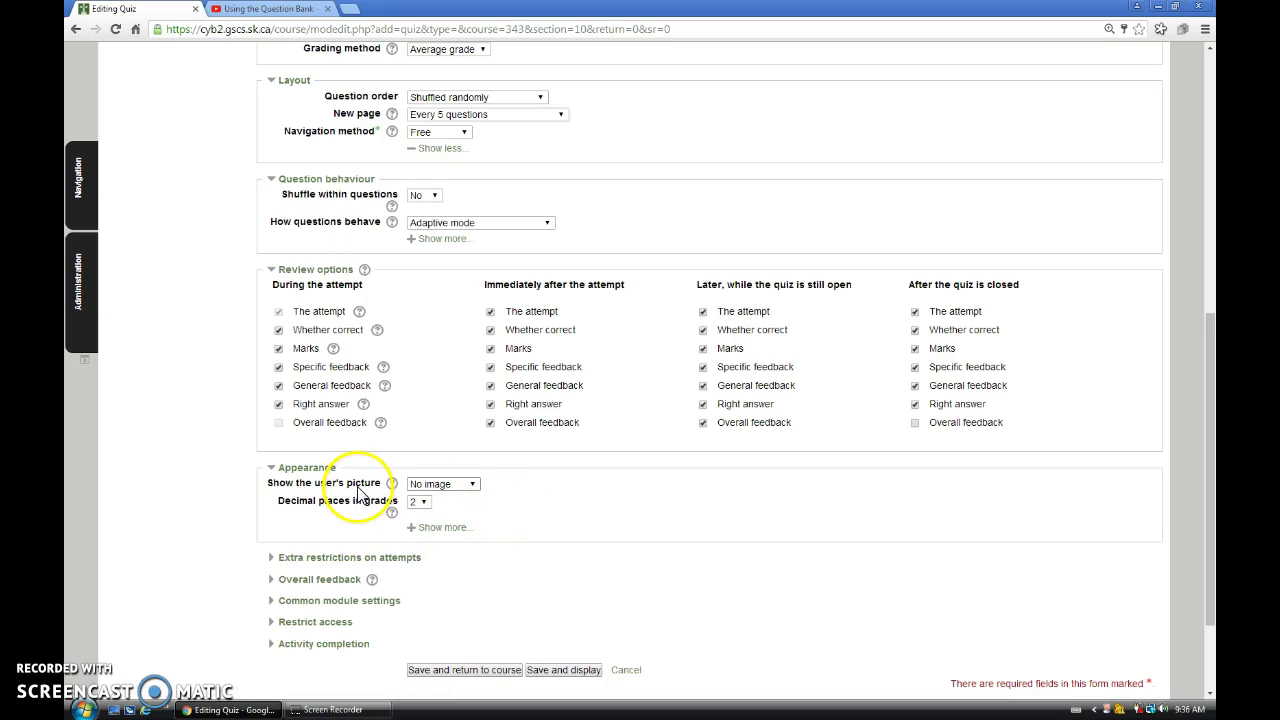
{"action": "left_click", "coordinate": [422, 502]}
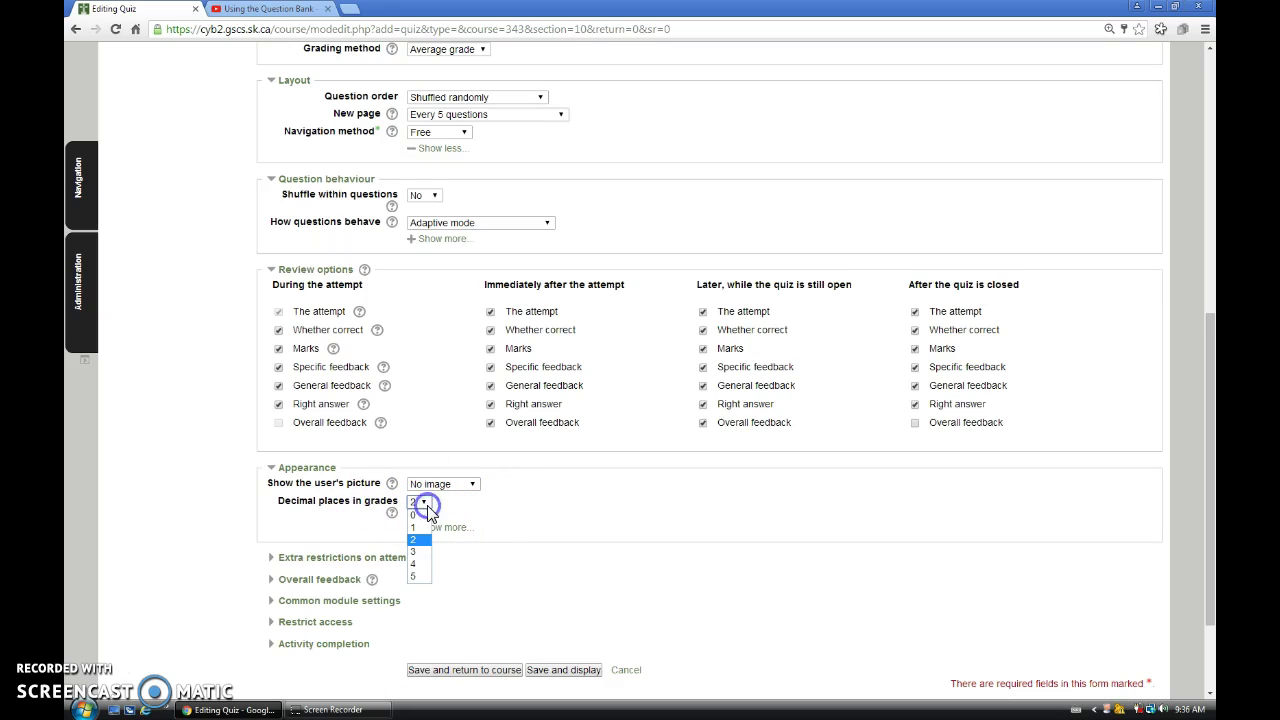
{"action": "left_click", "coordinate": [424, 515]}
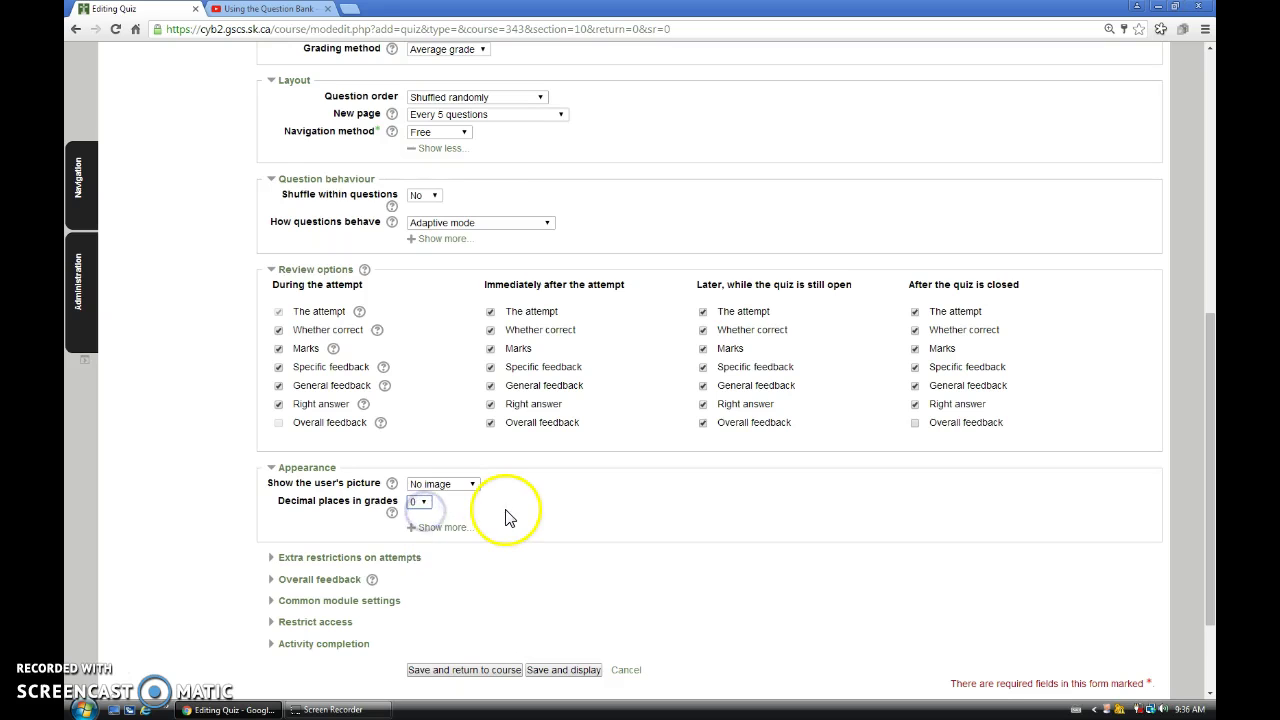
Step: Examine the extra restrictions on attempts, overall feedback, common module and restrict access settings
{"action": "scroll", "coordinate": [437, 561], "scroll_direction": "down", "scroll_amount": 3}
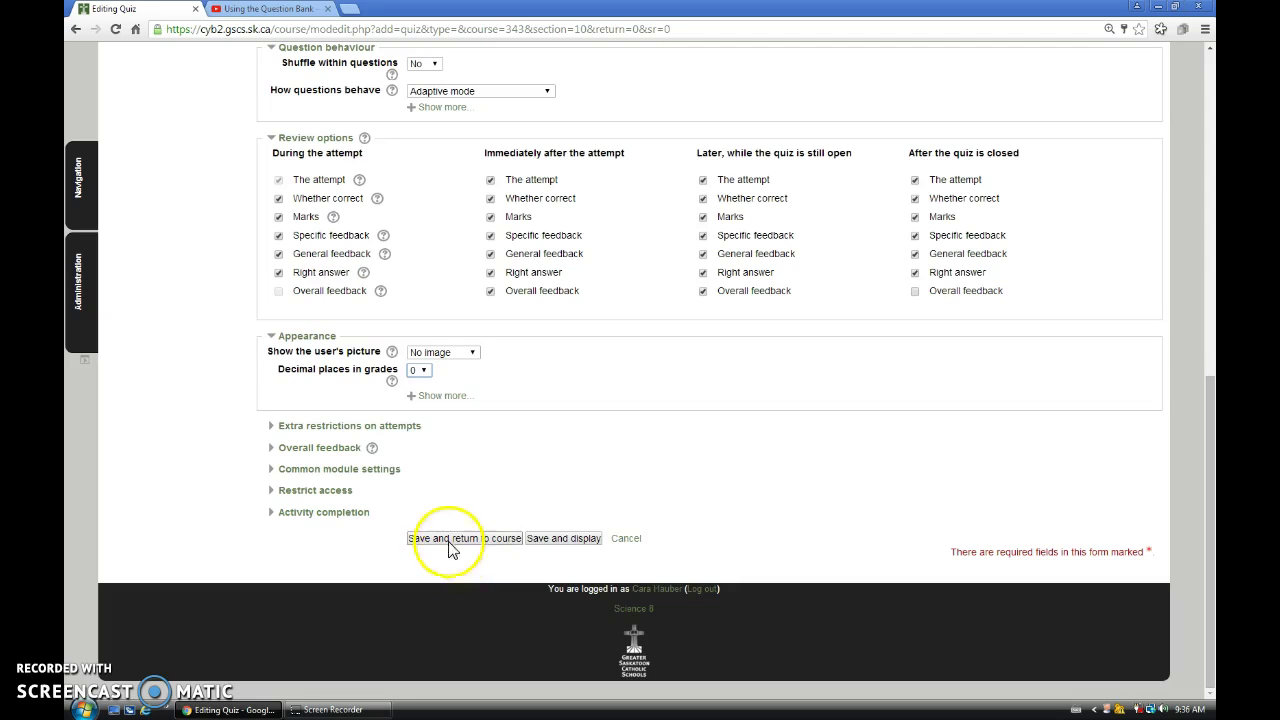
{"action": "left_click", "coordinate": [385, 427]}
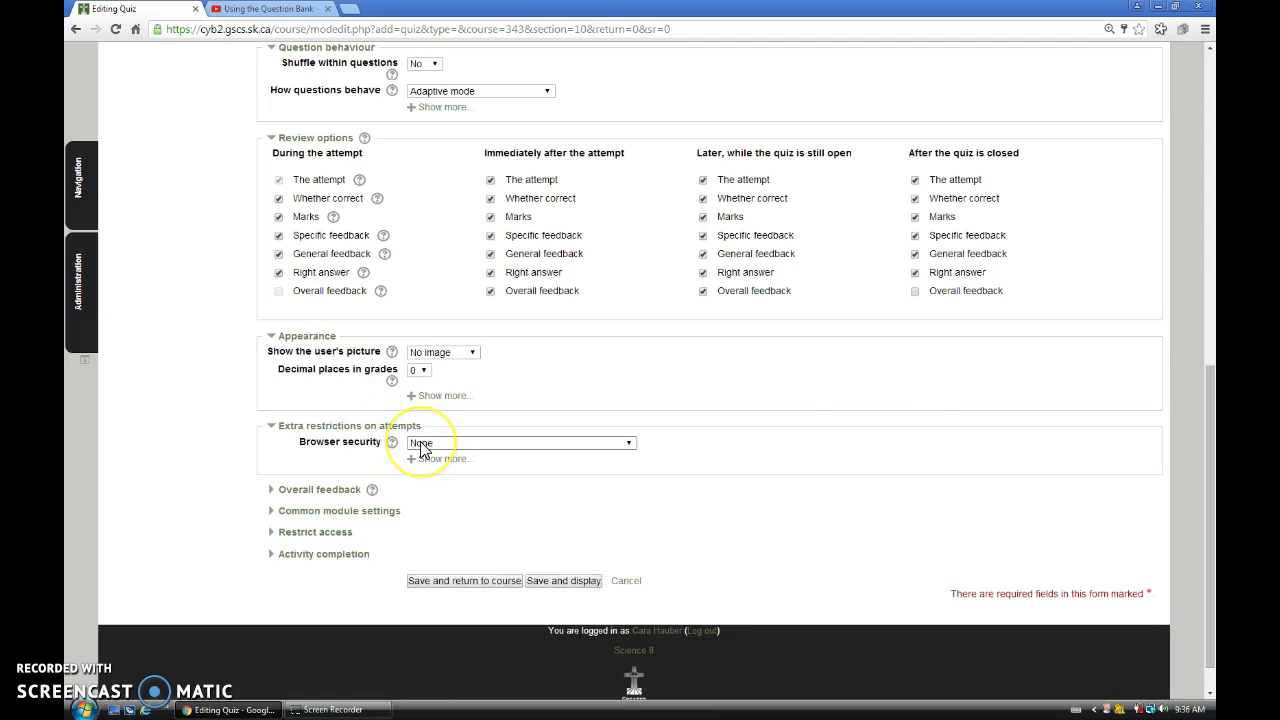
{"action": "left_click", "coordinate": [325, 490]}
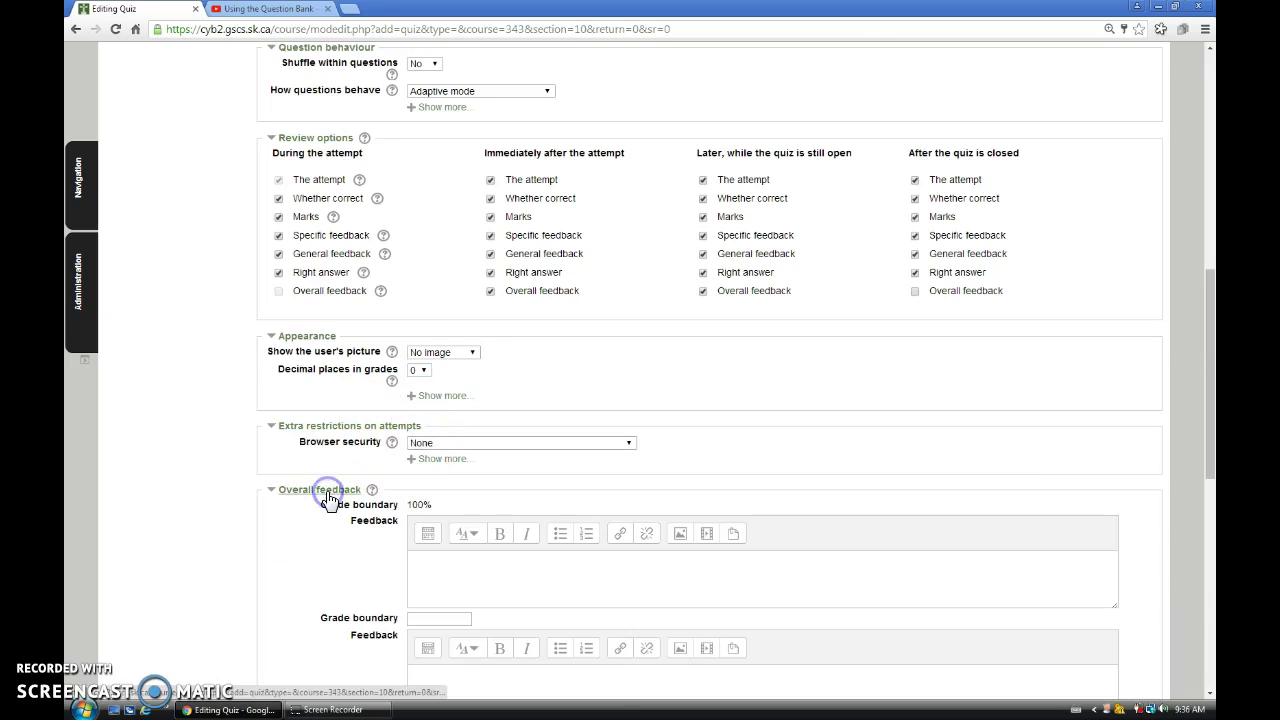
{"action": "scroll", "coordinate": [350, 565], "scroll_direction": "down", "scroll_amount": 3}
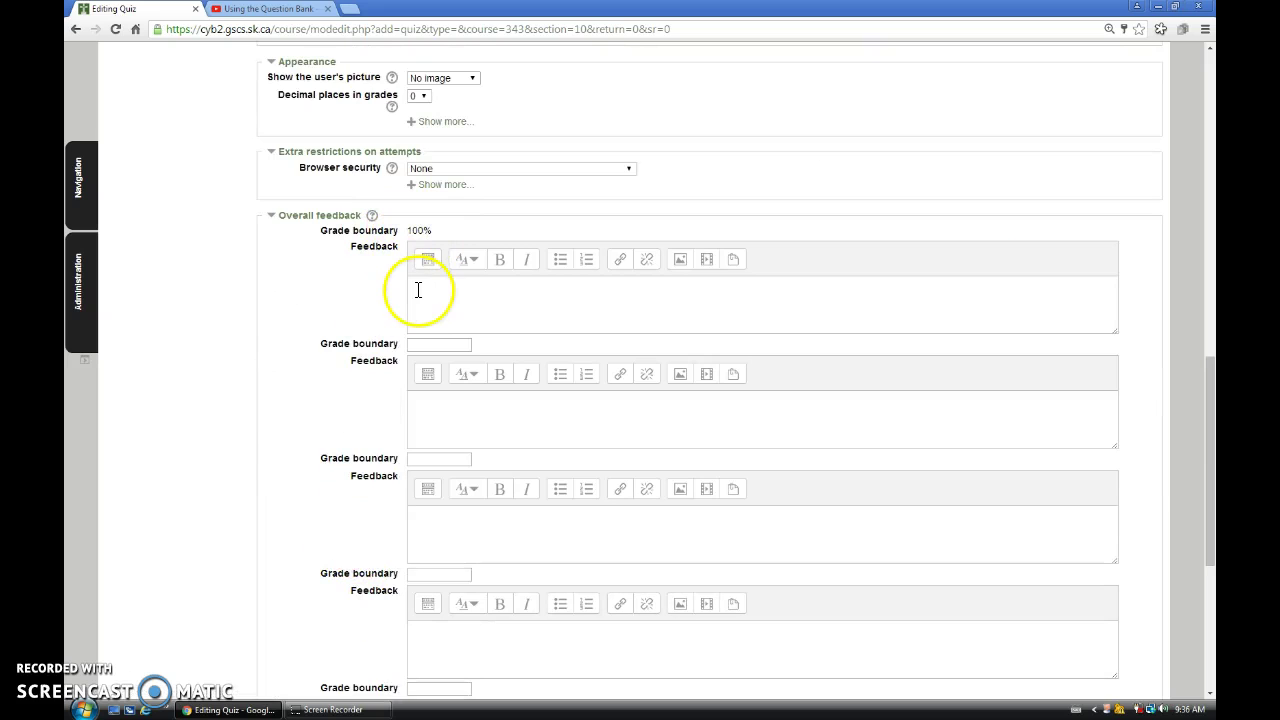
{"action": "left_click", "coordinate": [444, 345]}
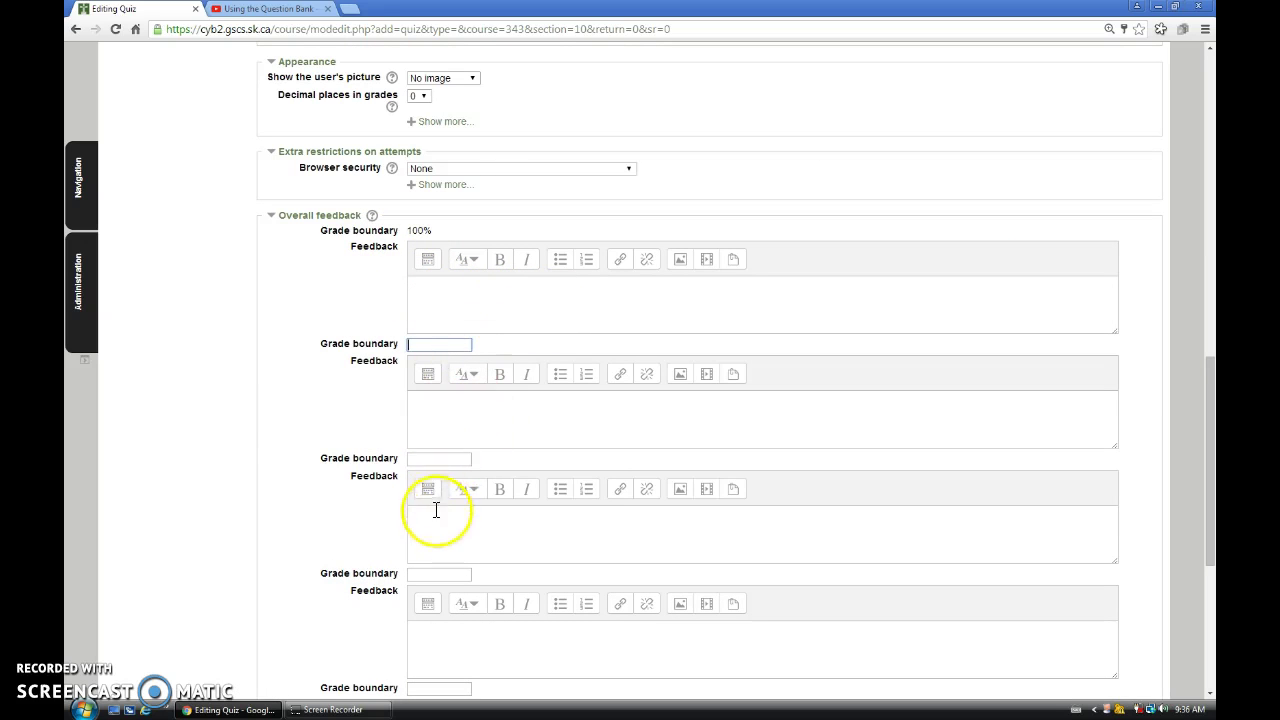
{"action": "scroll", "coordinate": [300, 534], "scroll_direction": "down", "scroll_amount": 4}
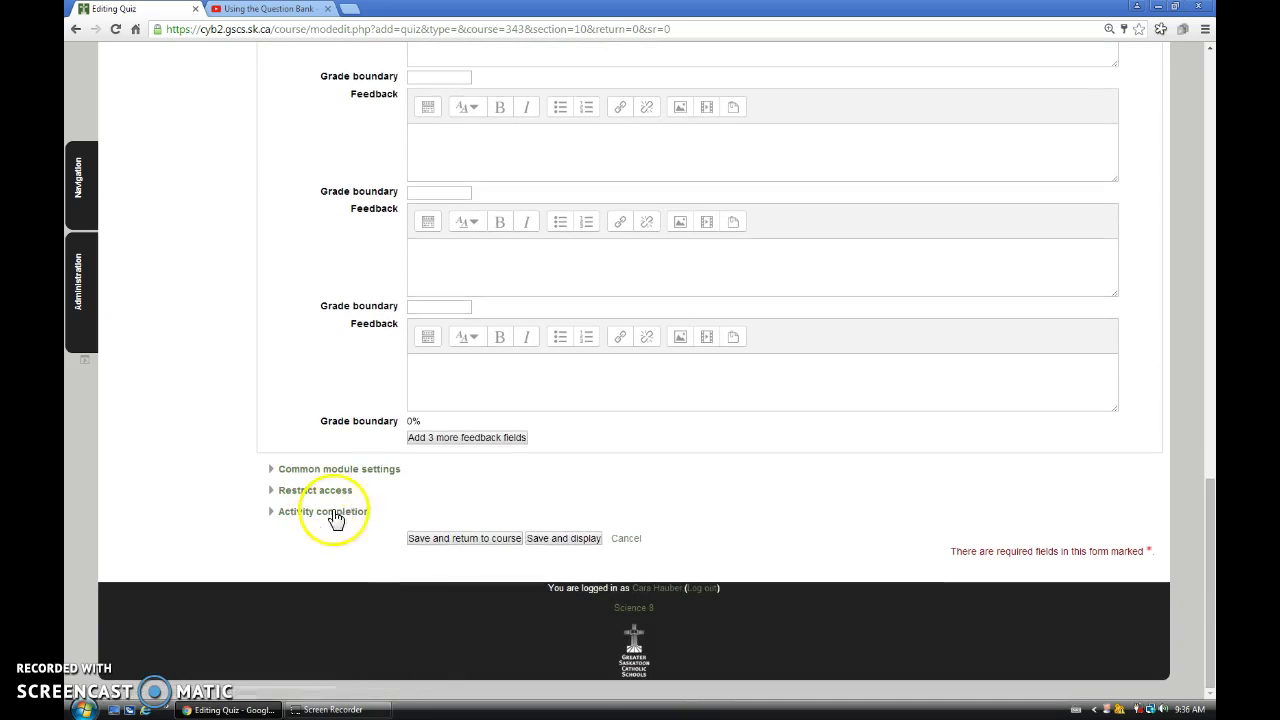
{"action": "left_click", "coordinate": [368, 469]}
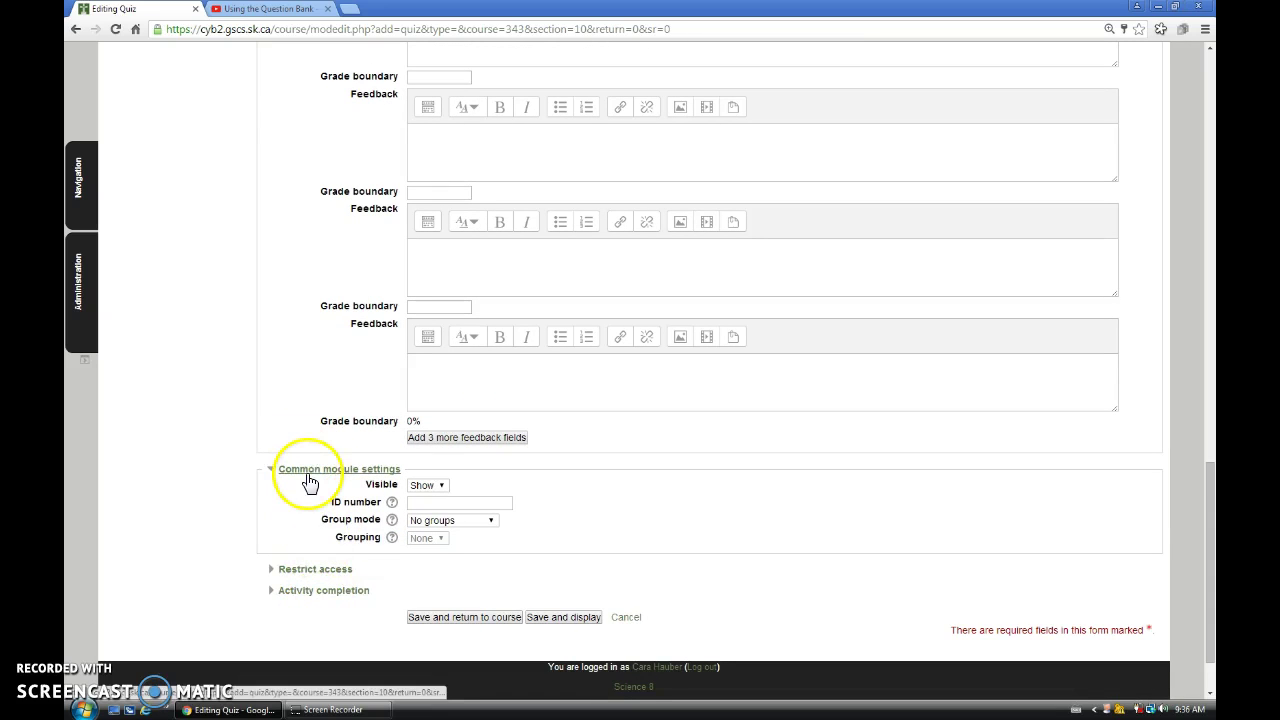
{"action": "left_click", "coordinate": [330, 571]}
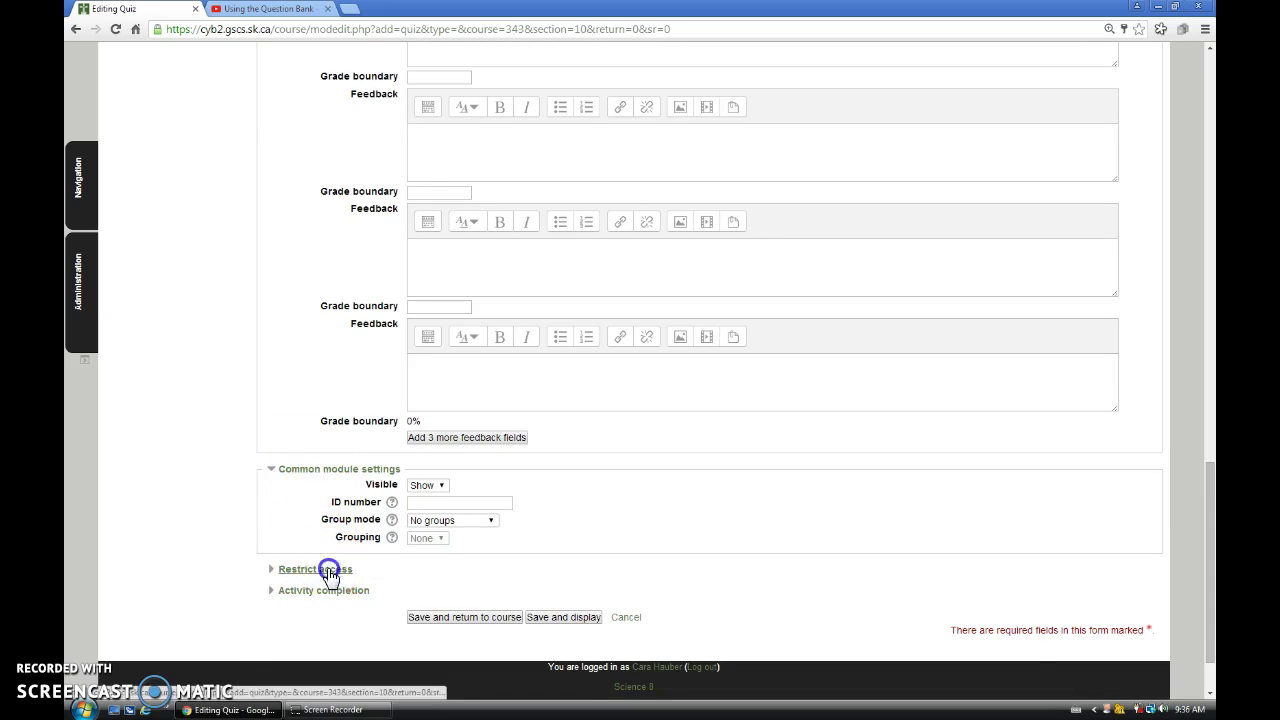
Step: Set completion tracking to Show activity as complete when conditions are met, requiring a grade and a passing grade, and save and display the quiz
{"action": "left_click", "coordinate": [335, 635]}
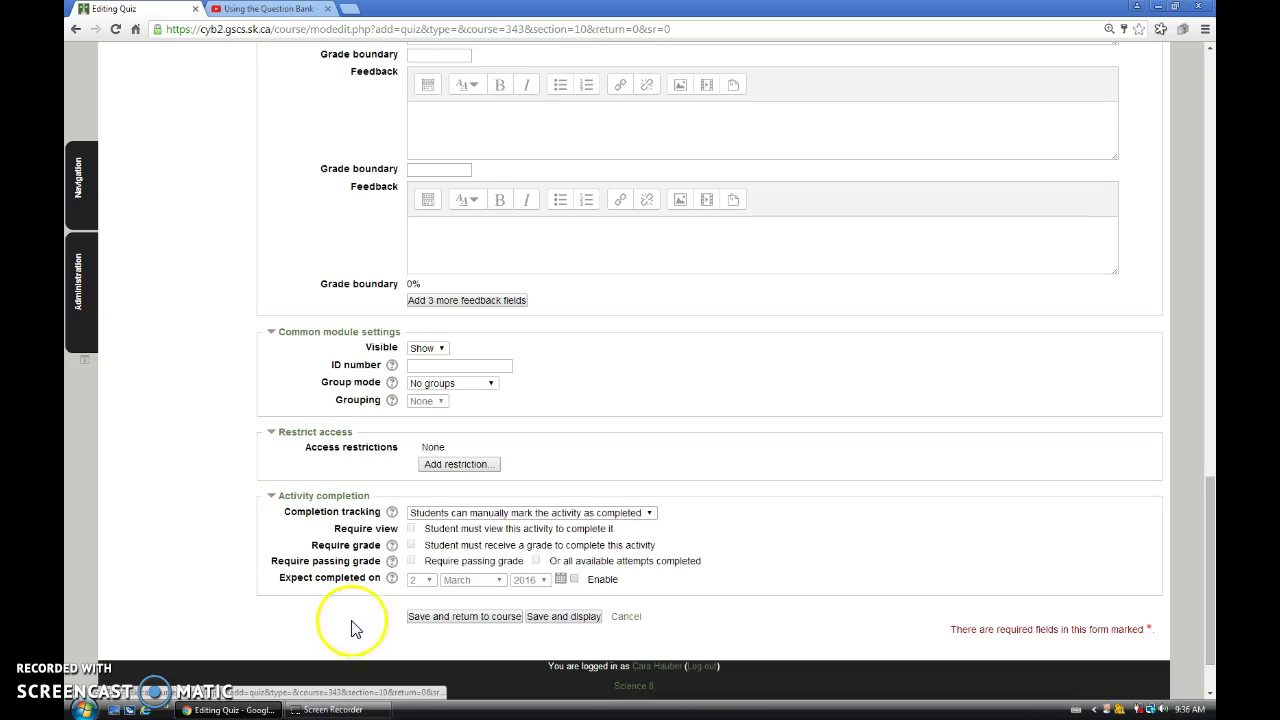
{"action": "left_click", "coordinate": [650, 514]}
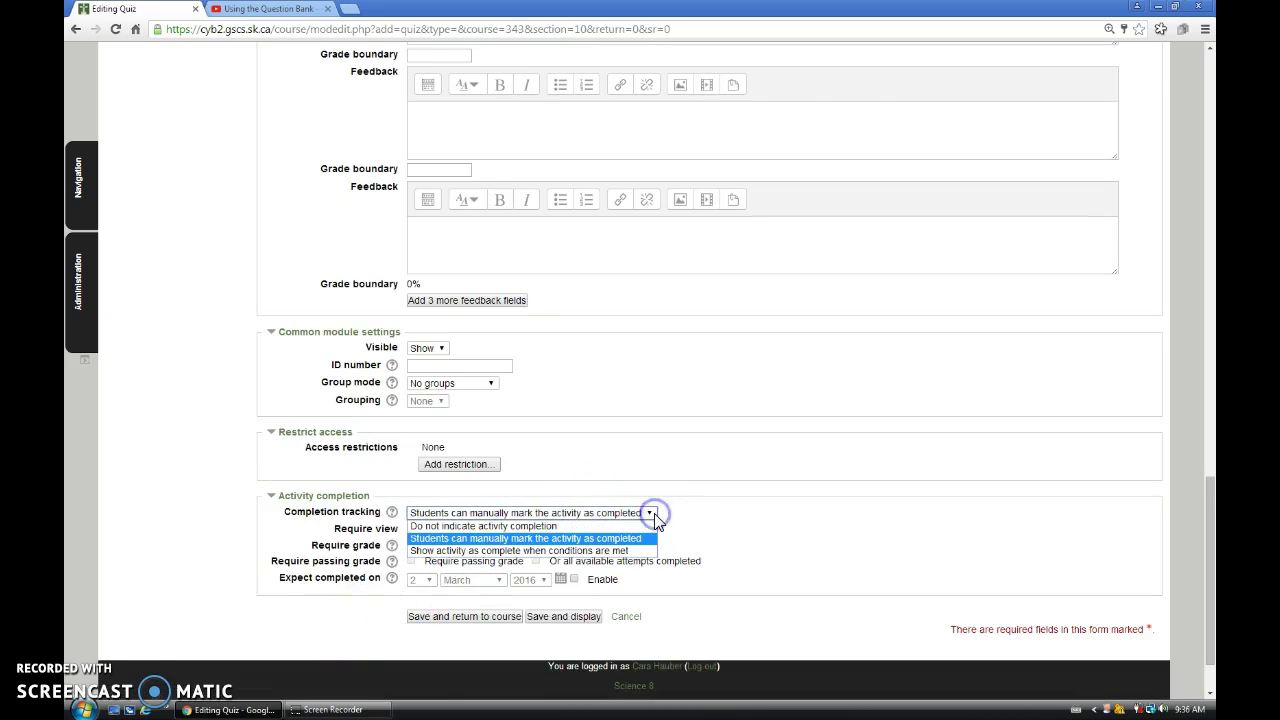
{"action": "left_click", "coordinate": [553, 551]}
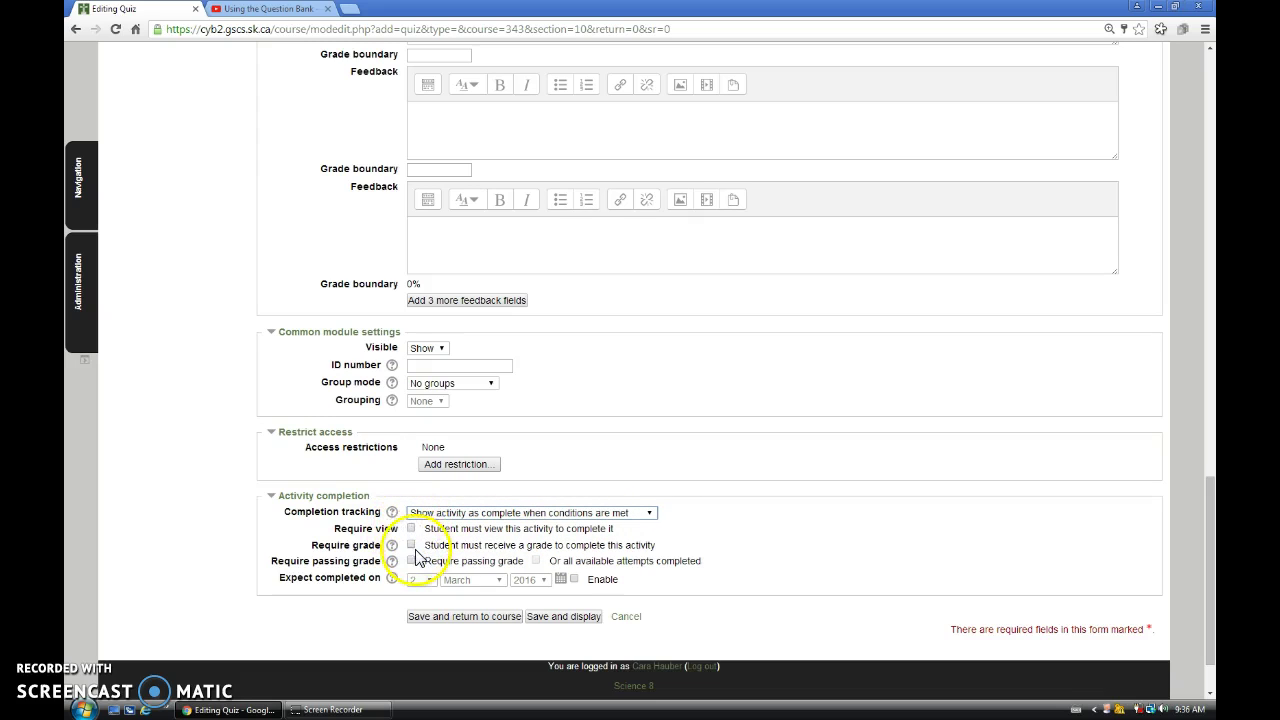
{"action": "left_click", "coordinate": [410, 544]}
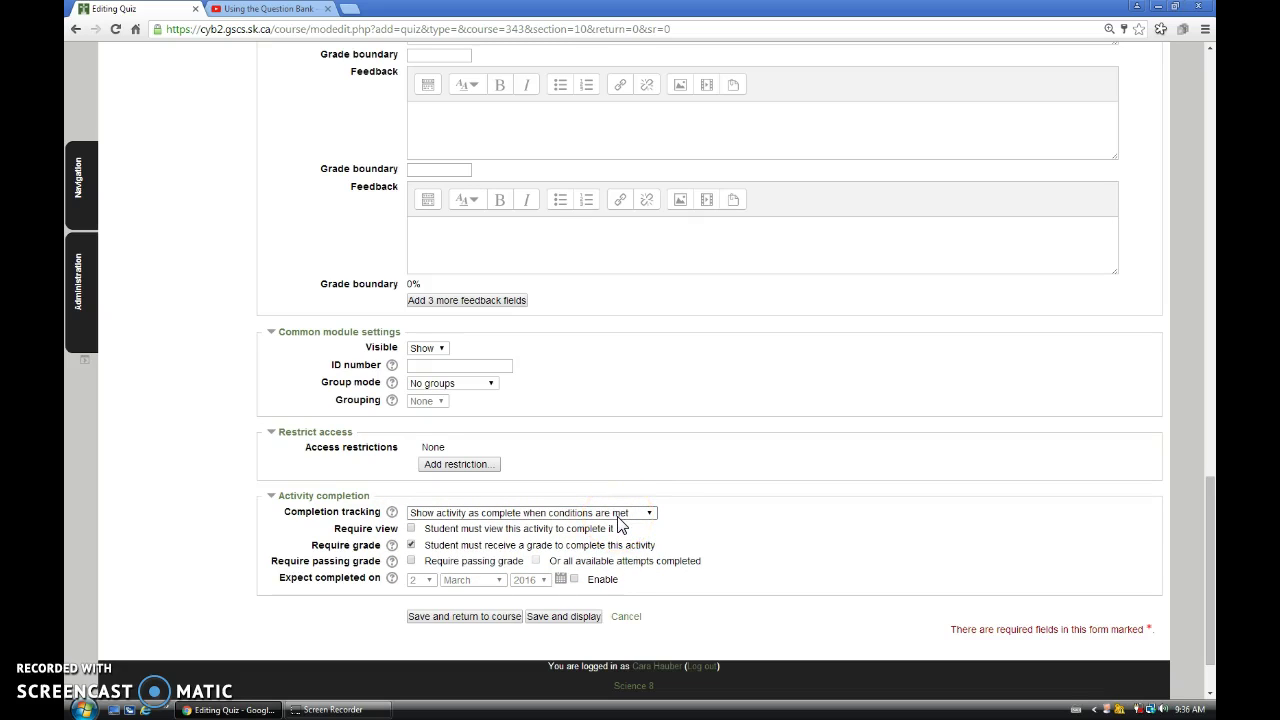
{"action": "left_click", "coordinate": [411, 561]}
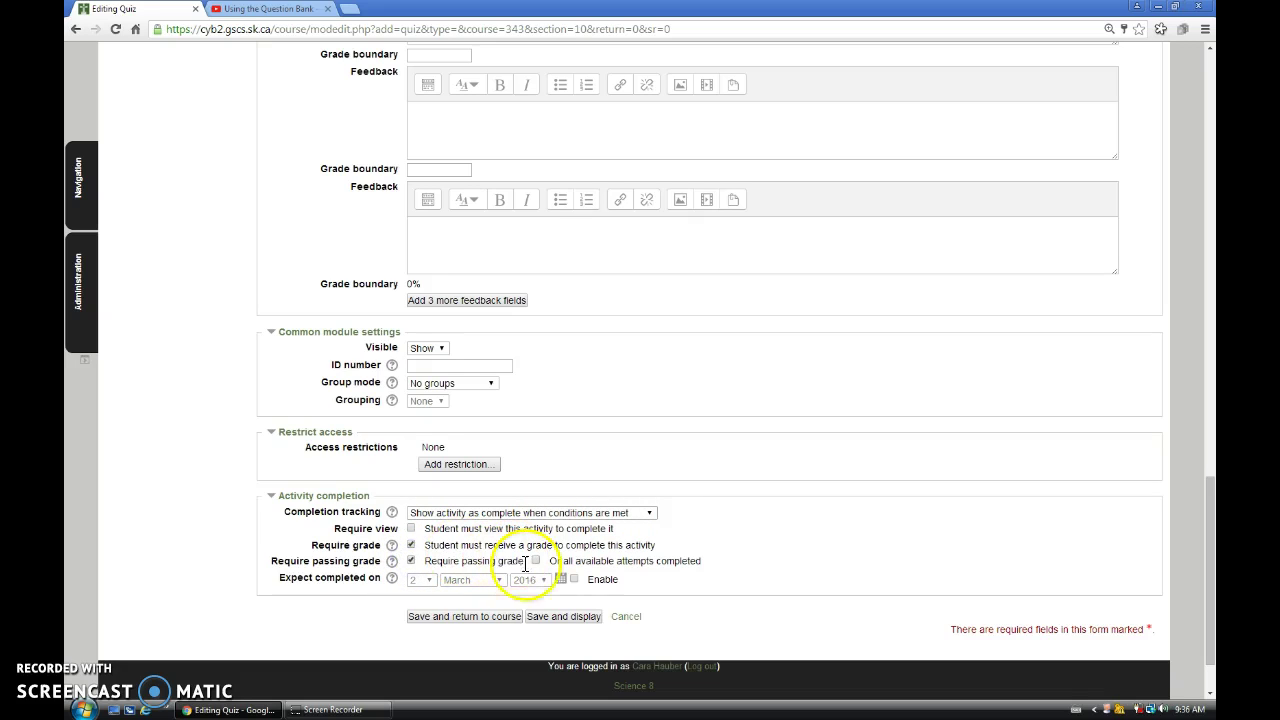
{"action": "left_click", "coordinate": [541, 620]}
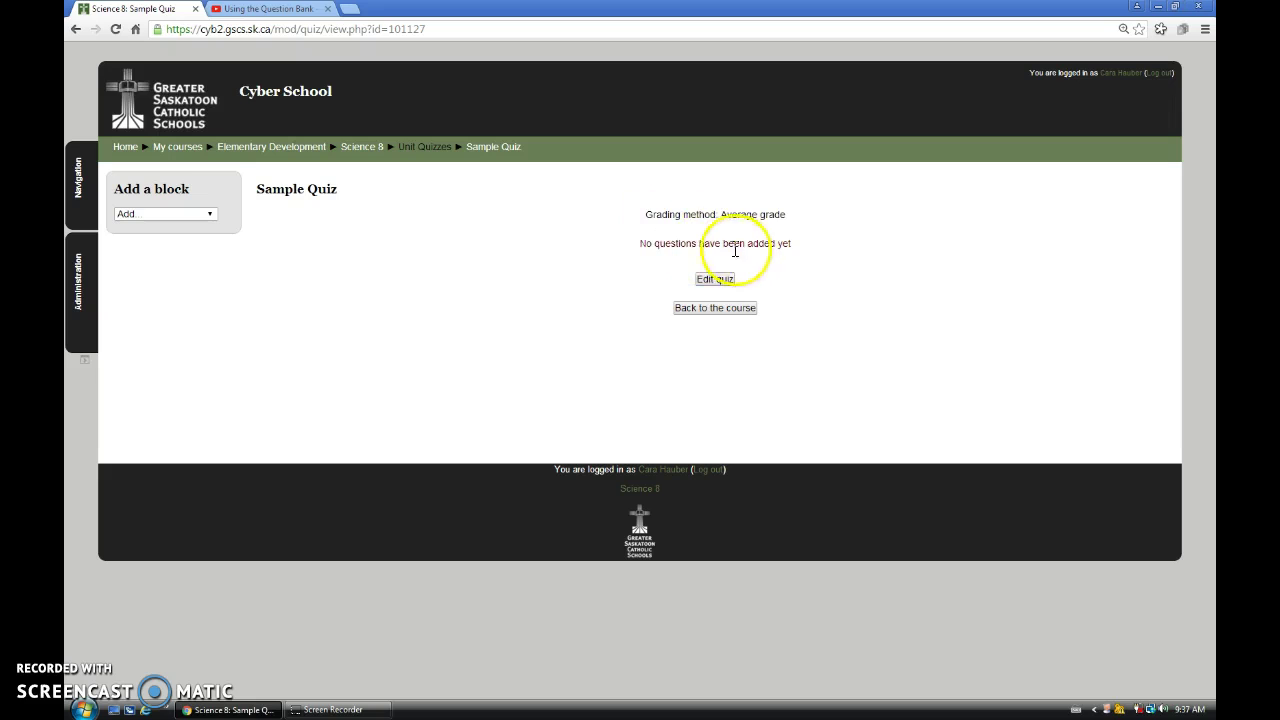
Step: Edit the quiz's contents and list the question bank's Sample Questions category for adding questions
{"action": "left_click", "coordinate": [714, 281]}
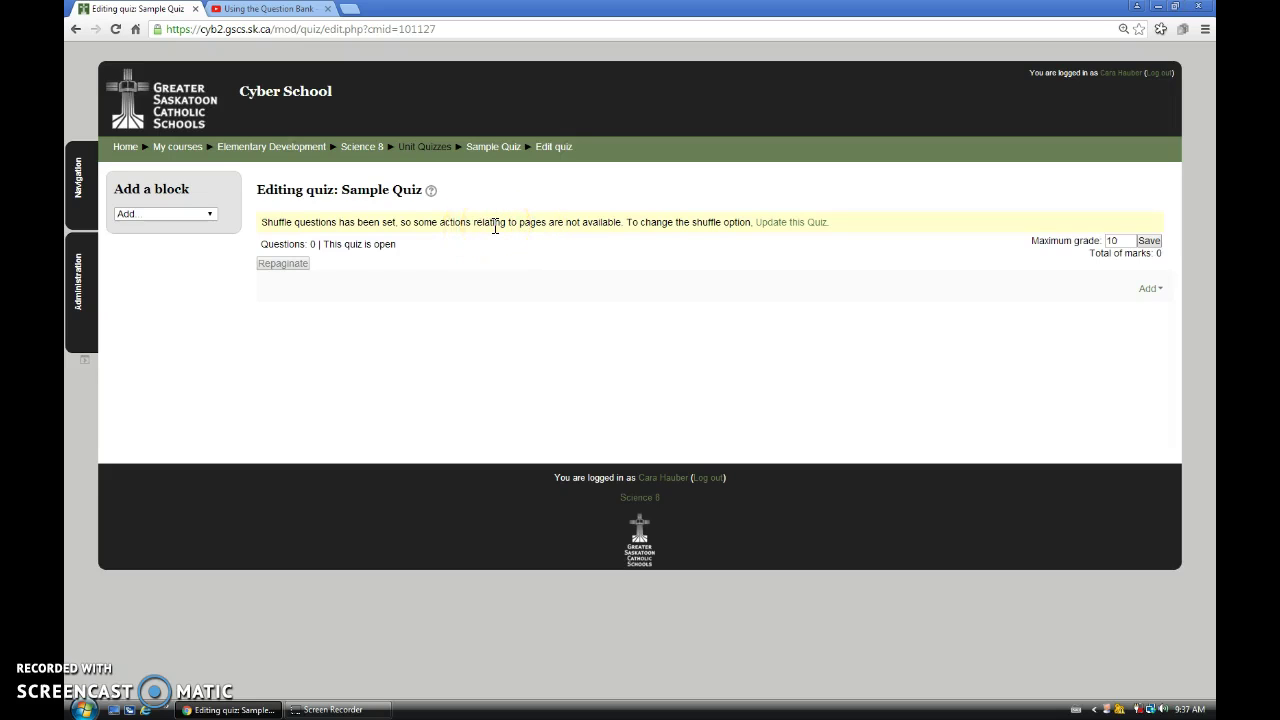
{"action": "left_click", "coordinate": [1147, 292]}
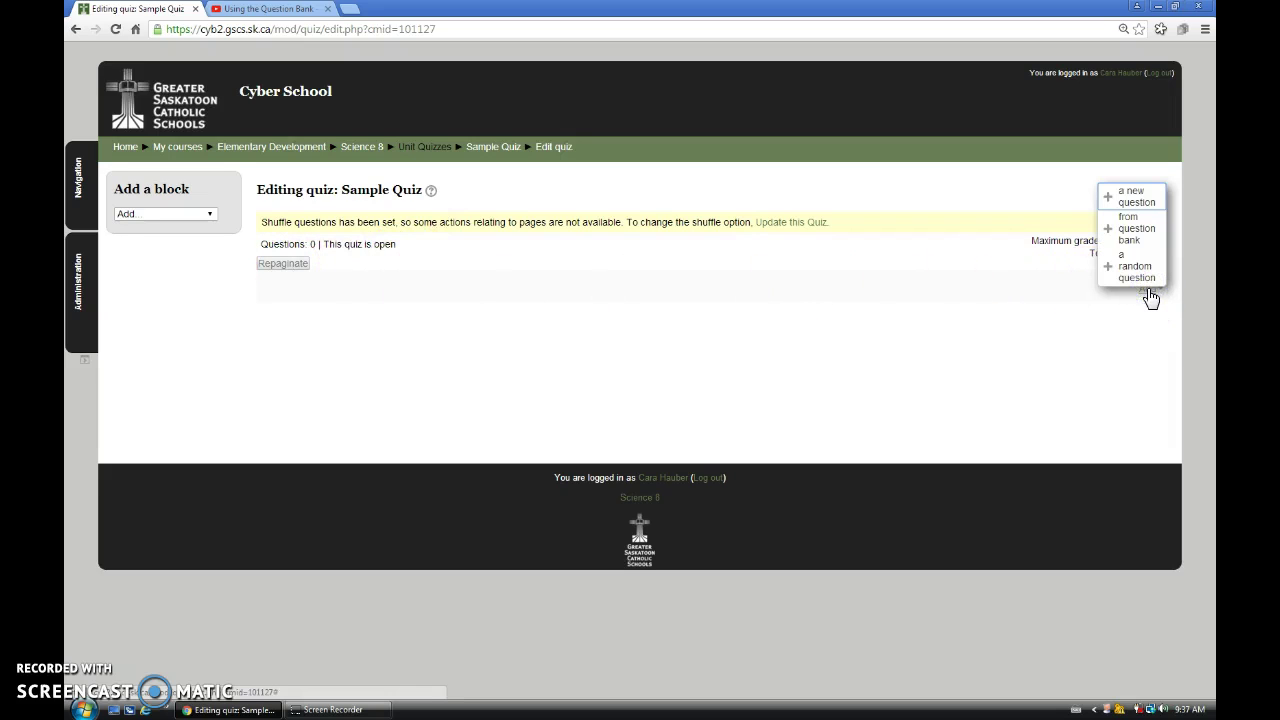
{"action": "left_click", "coordinate": [1132, 232]}
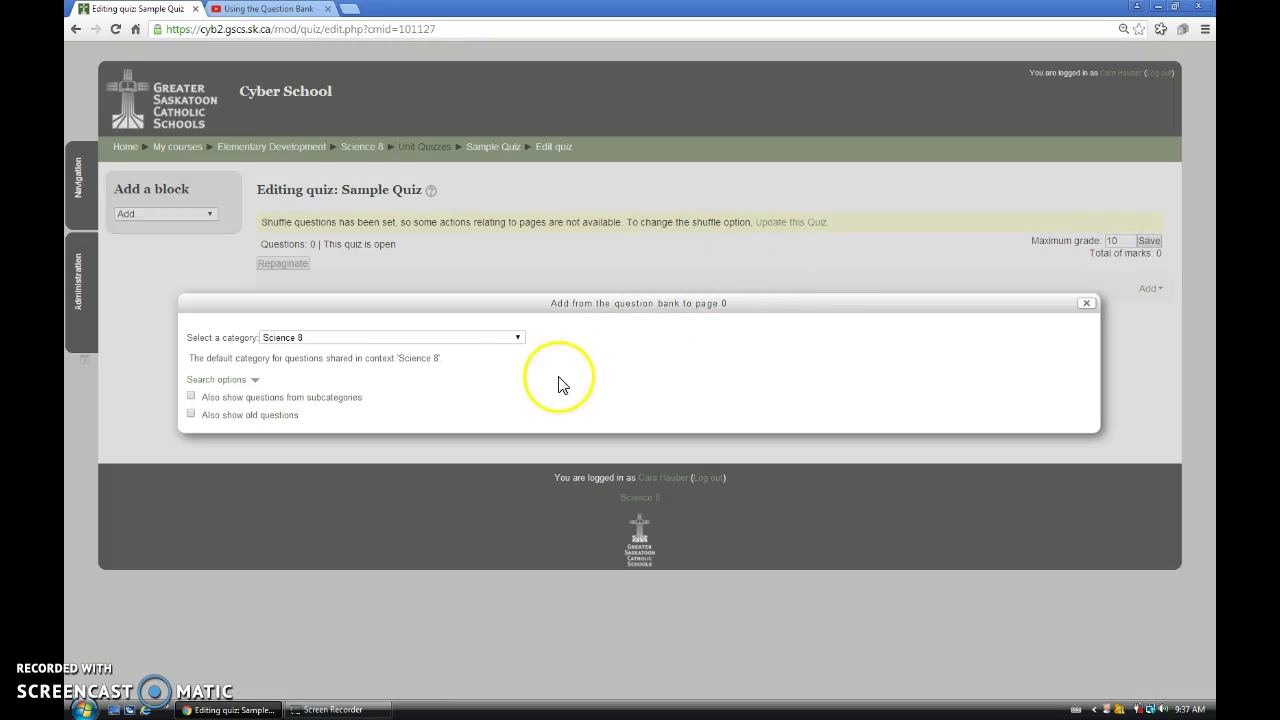
{"action": "left_click", "coordinate": [518, 338]}
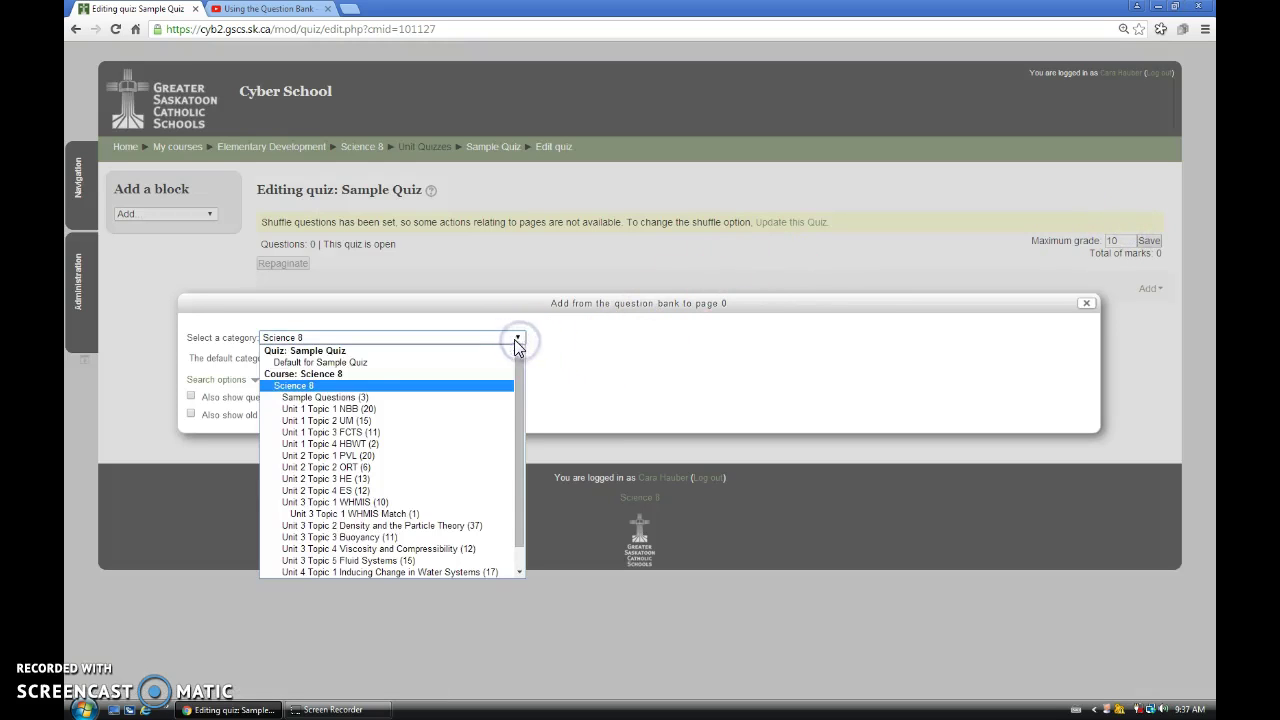
{"action": "left_click_drag", "start_coordinate": [520, 378], "coordinate": [523, 420]}
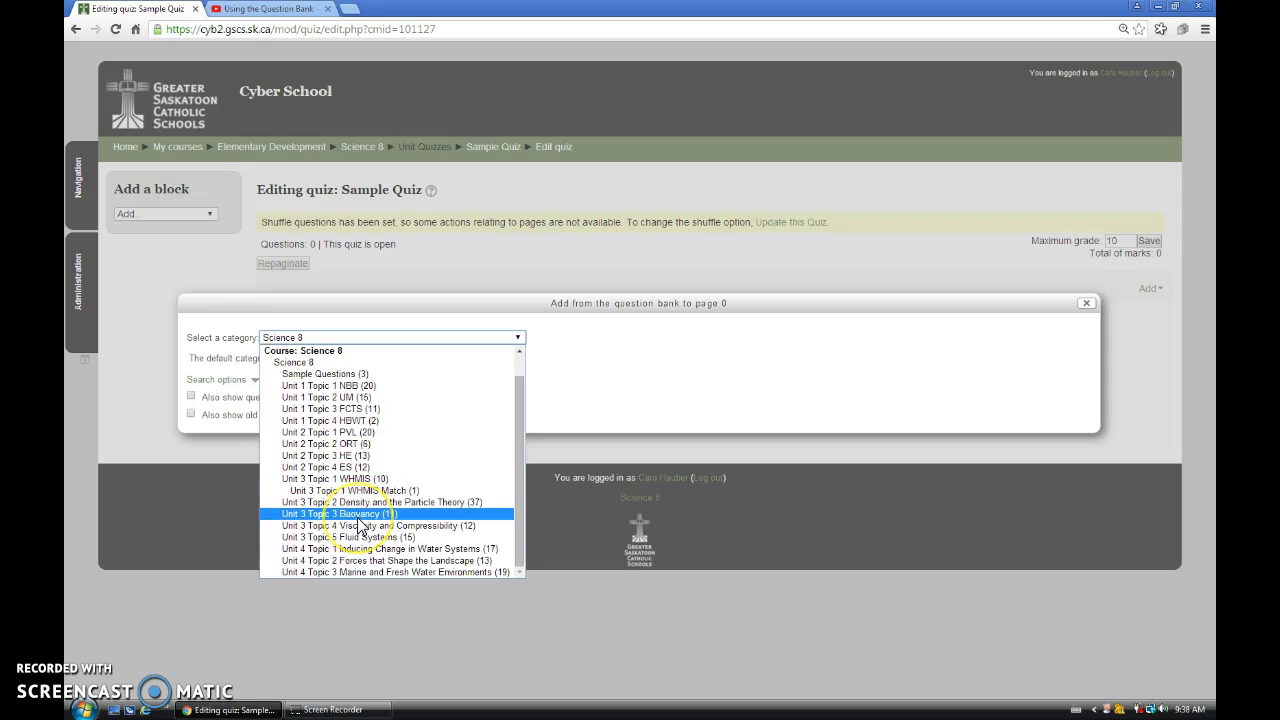
{"action": "left_click", "coordinate": [347, 375]}
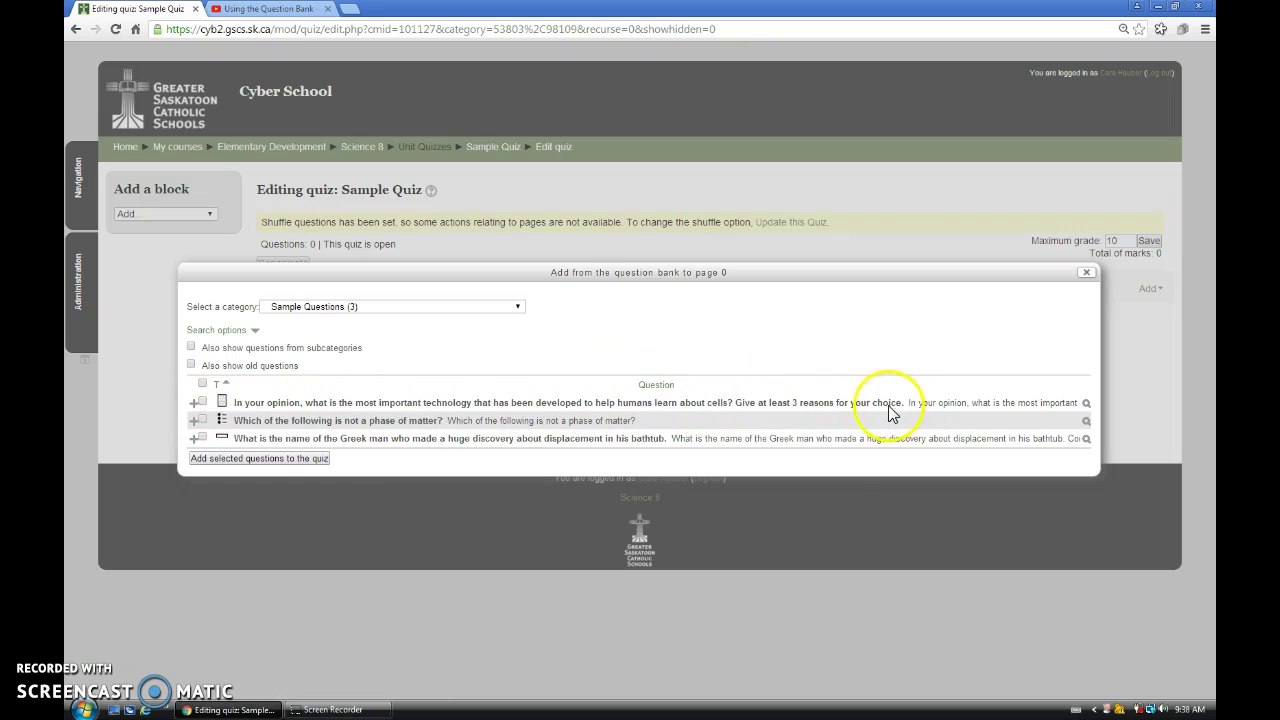
Step: Add all three questions of the Sample Questions category to the quiz and save its maximum grade as 15
{"action": "left_click", "coordinate": [202, 401]}
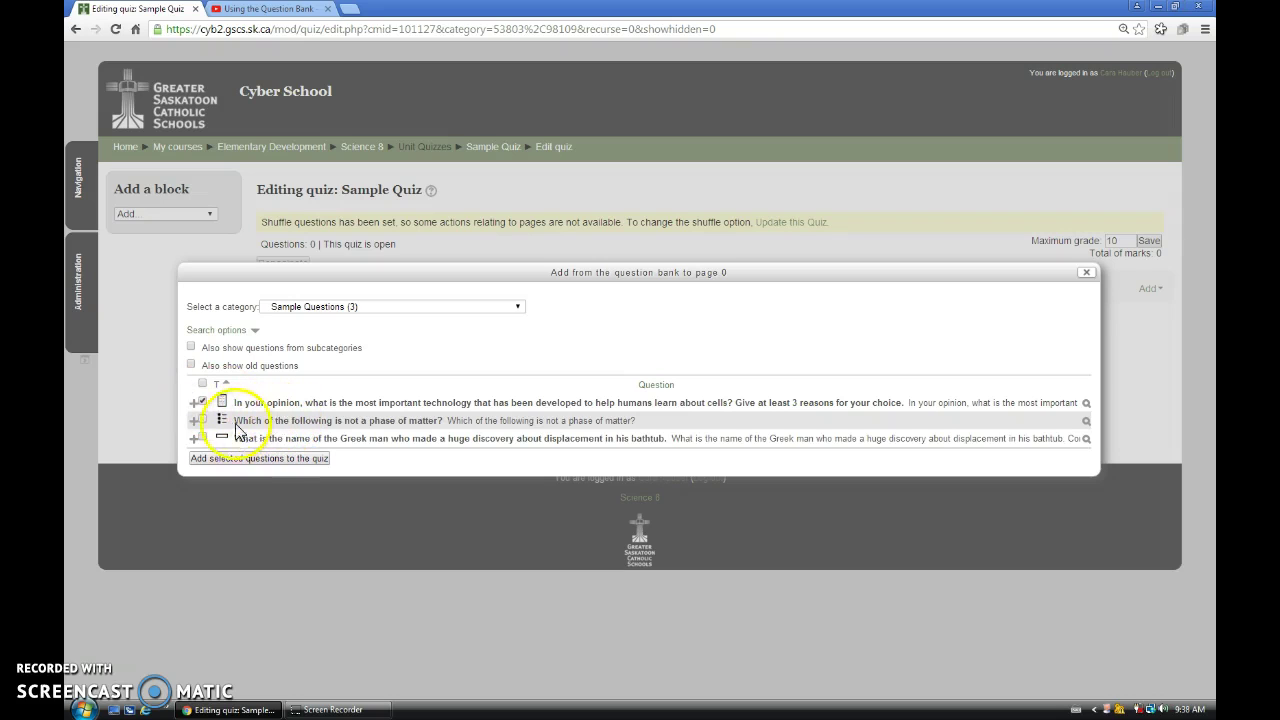
{"action": "left_click", "coordinate": [202, 420]}
{"action": "left_click", "coordinate": [202, 438]}
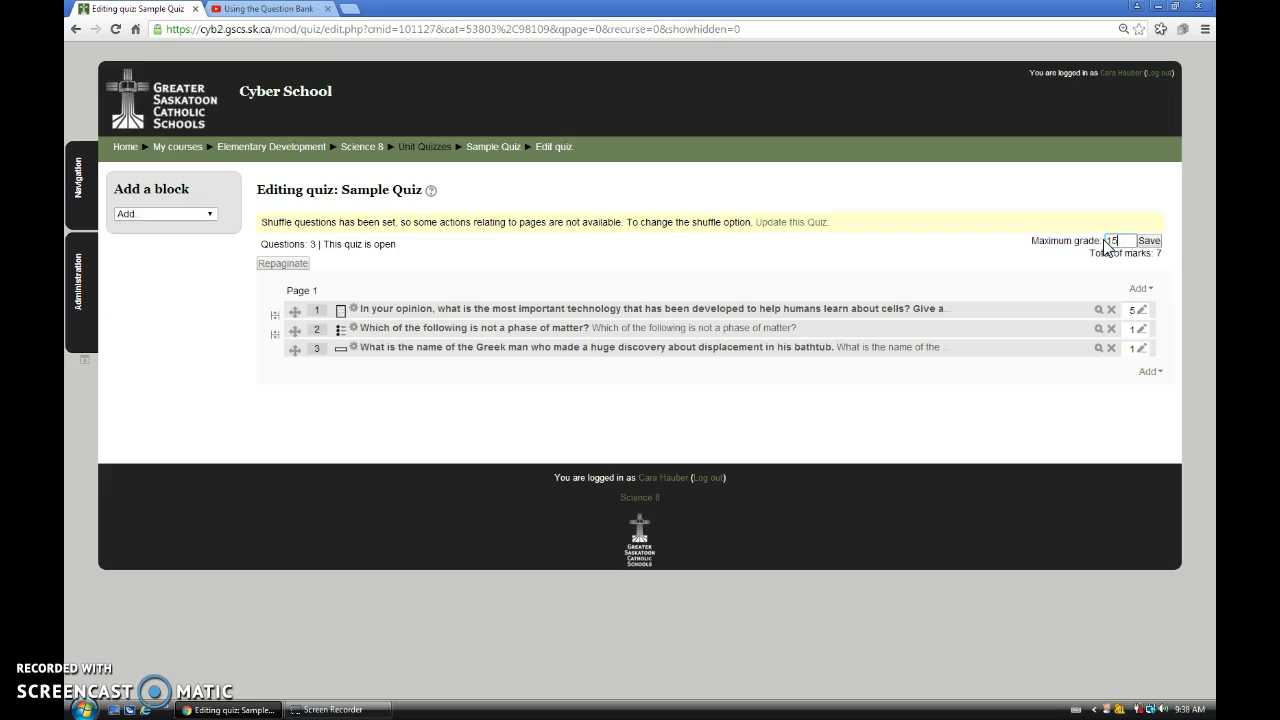
{"action": "left_click", "coordinate": [1149, 241]}
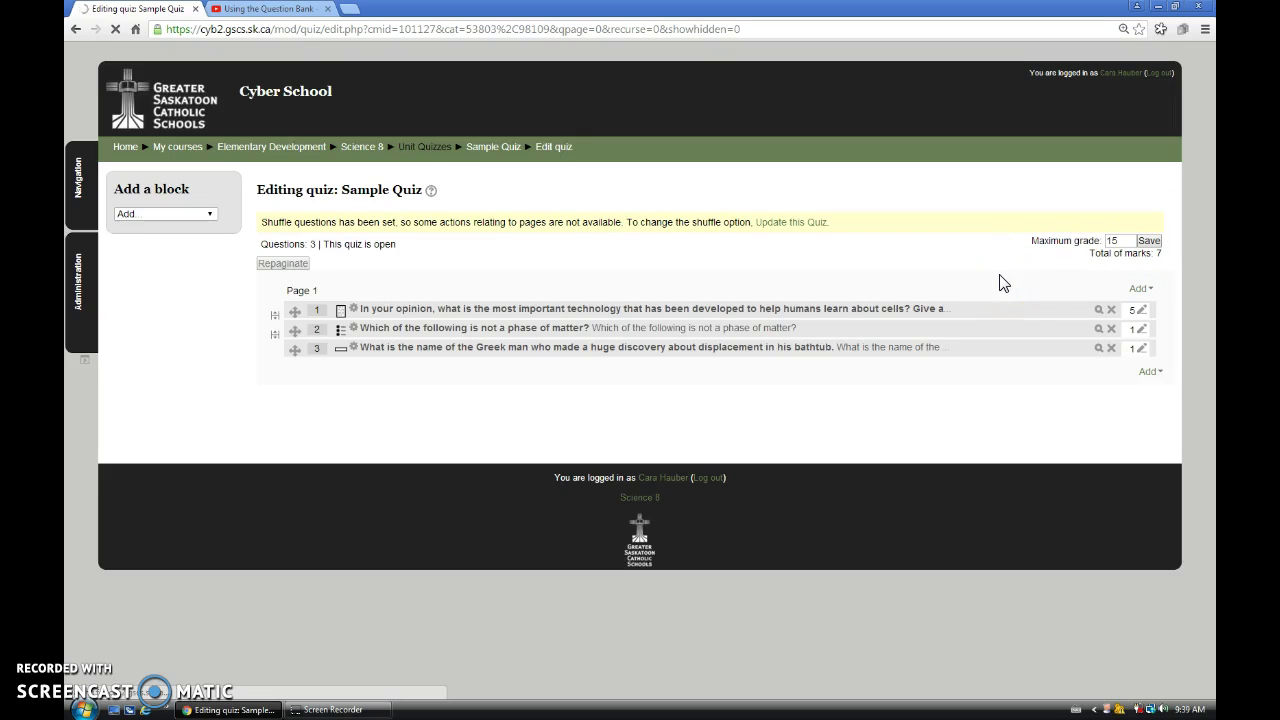
Step: Set the maximum mark of the phase of matter question to 4 and of the Greek man question to 6
{"action": "left_click", "coordinate": [1135, 311]}
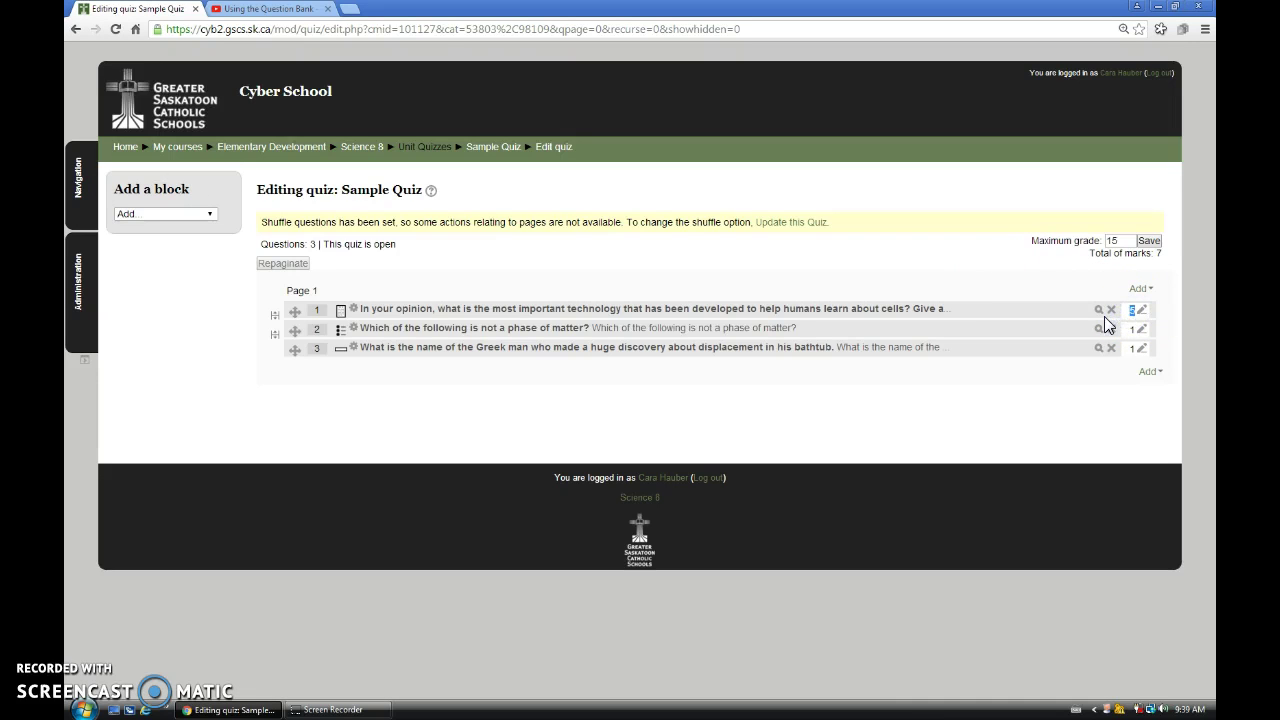
{"action": "left_click", "coordinate": [1122, 326]}
{"action": "left_click", "coordinate": [1132, 329]}
{"action": "left_click", "coordinate": [1141, 352]}
{"action": "left_click", "coordinate": [1131, 331]}
{"action": "left_click", "coordinate": [1134, 331]}
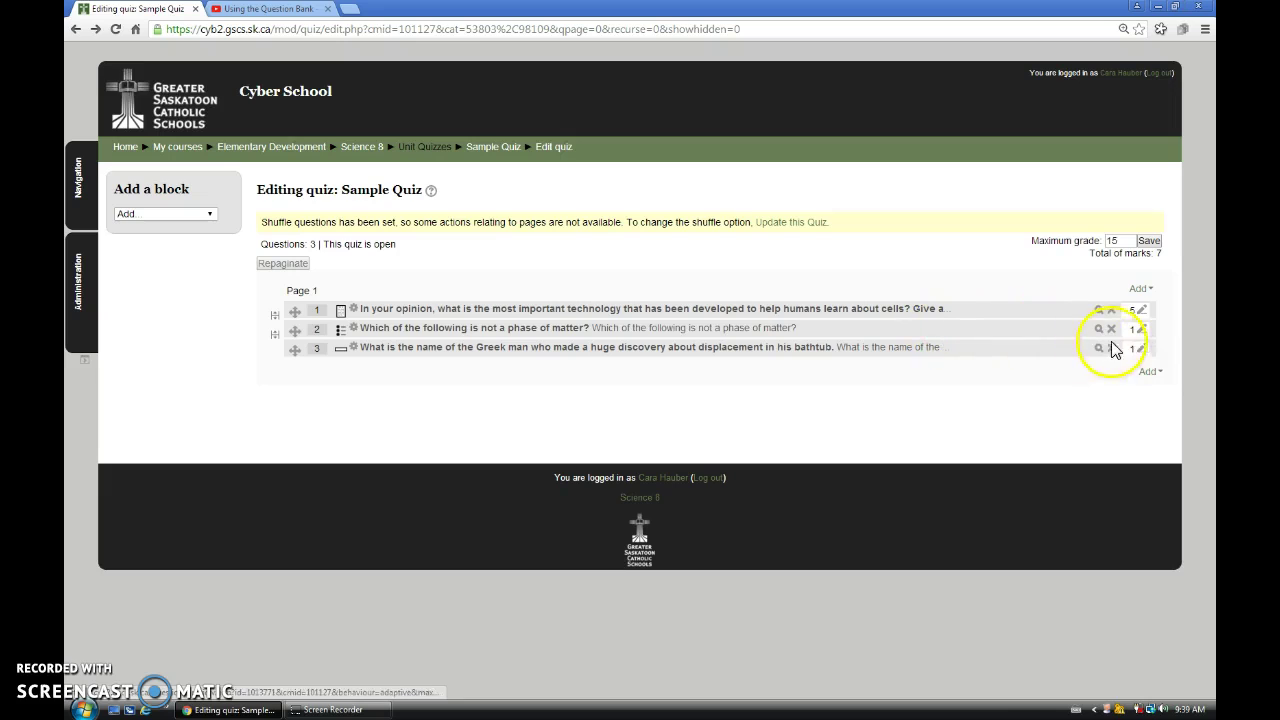
{"action": "left_click", "coordinate": [1143, 333]}
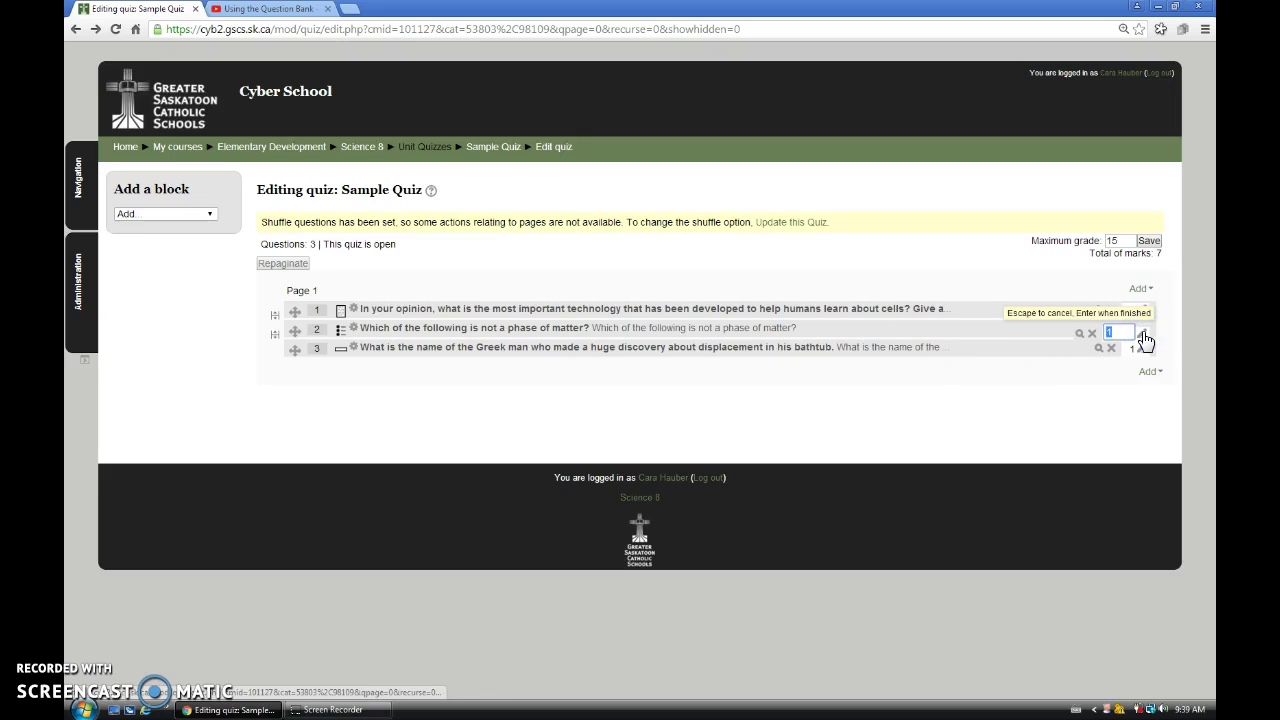
{"action": "left_click", "coordinate": [1131, 346]}
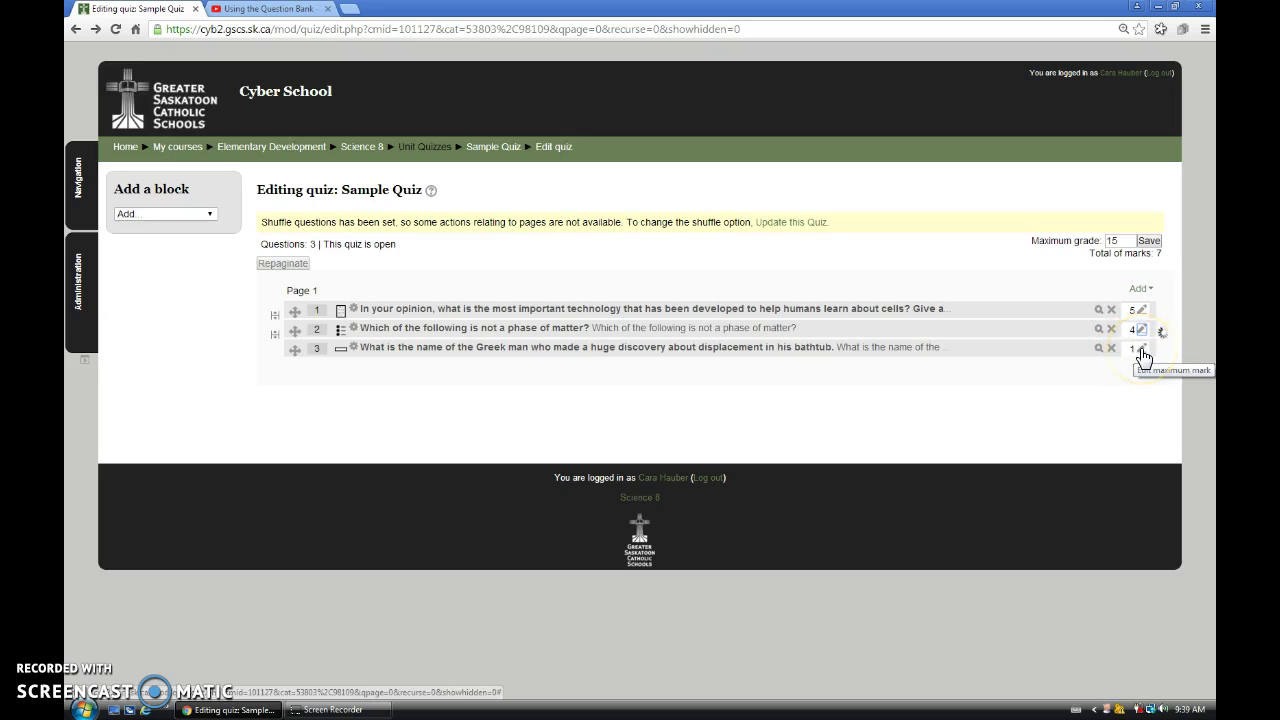
{"action": "left_click", "coordinate": [1113, 242]}
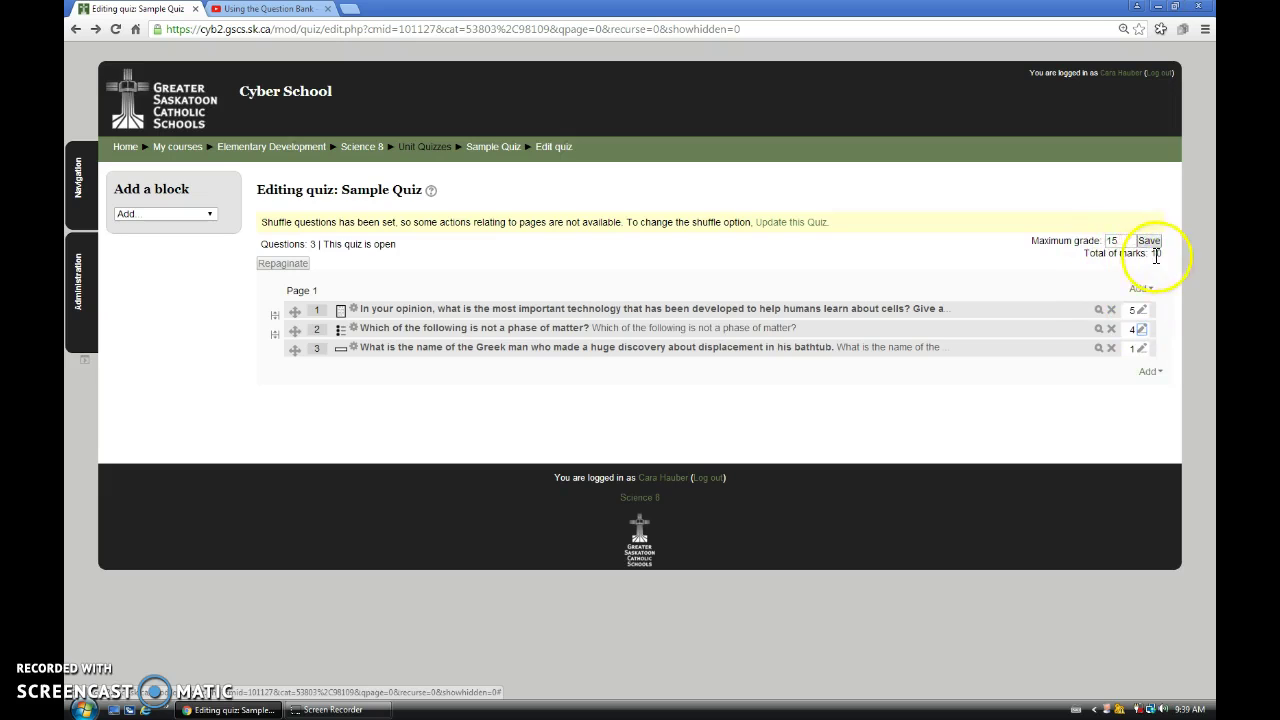
{"action": "left_click", "coordinate": [1141, 352]}
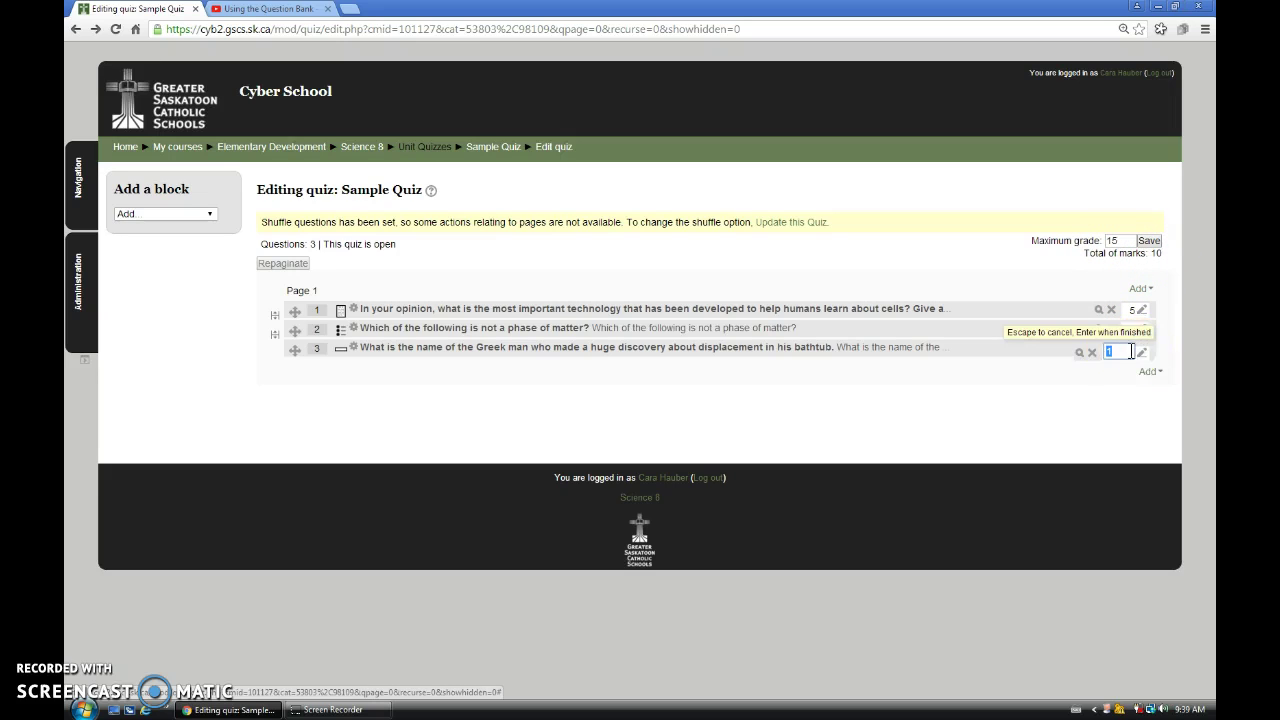
{"action": "key", "text": "Return"}
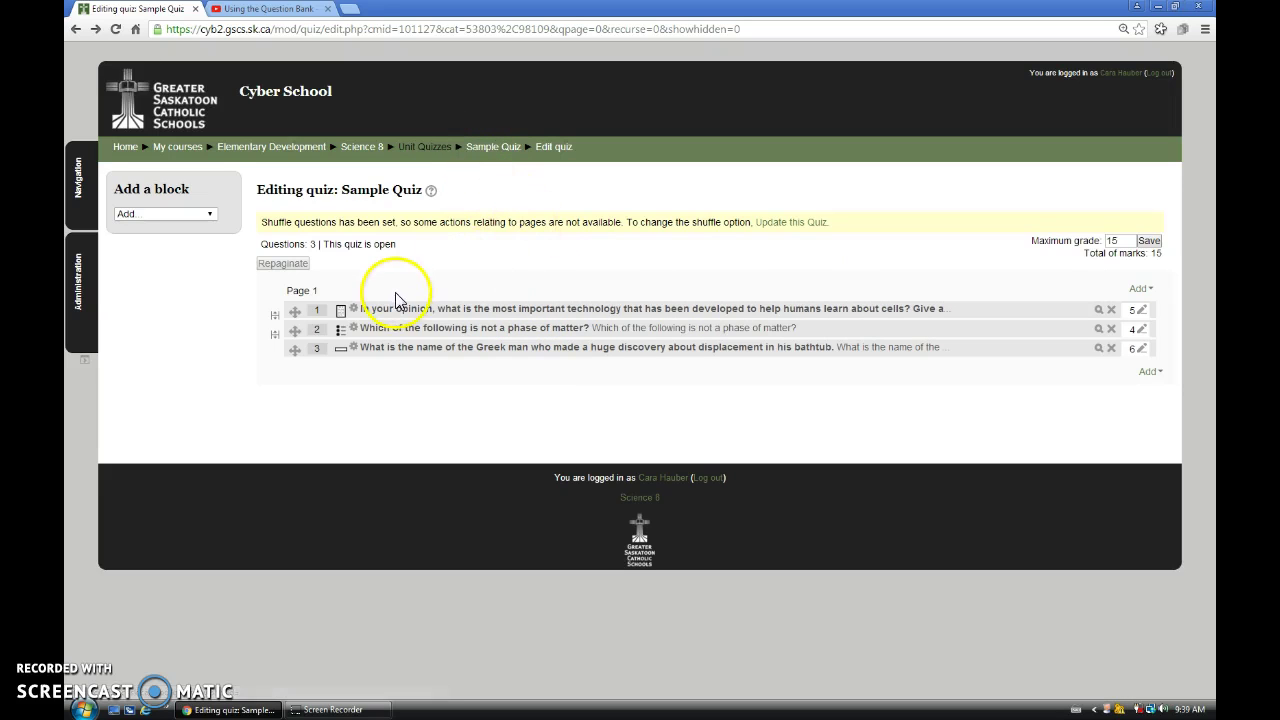
Step: Preview the Sample Quiz and answer question 1 with "theskdir s", question 2 with "dkstise" and question 3 with "soft"
{"action": "left_click", "coordinate": [500, 146]}
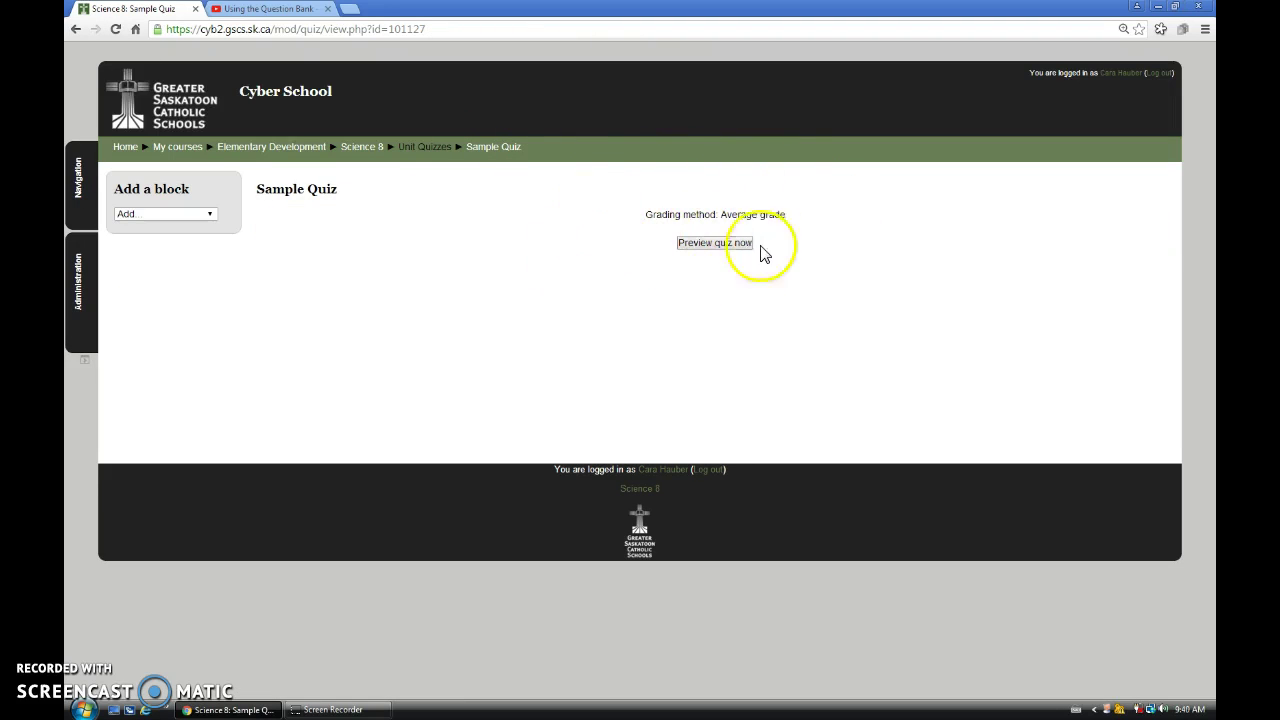
{"action": "left_click", "coordinate": [708, 256]}
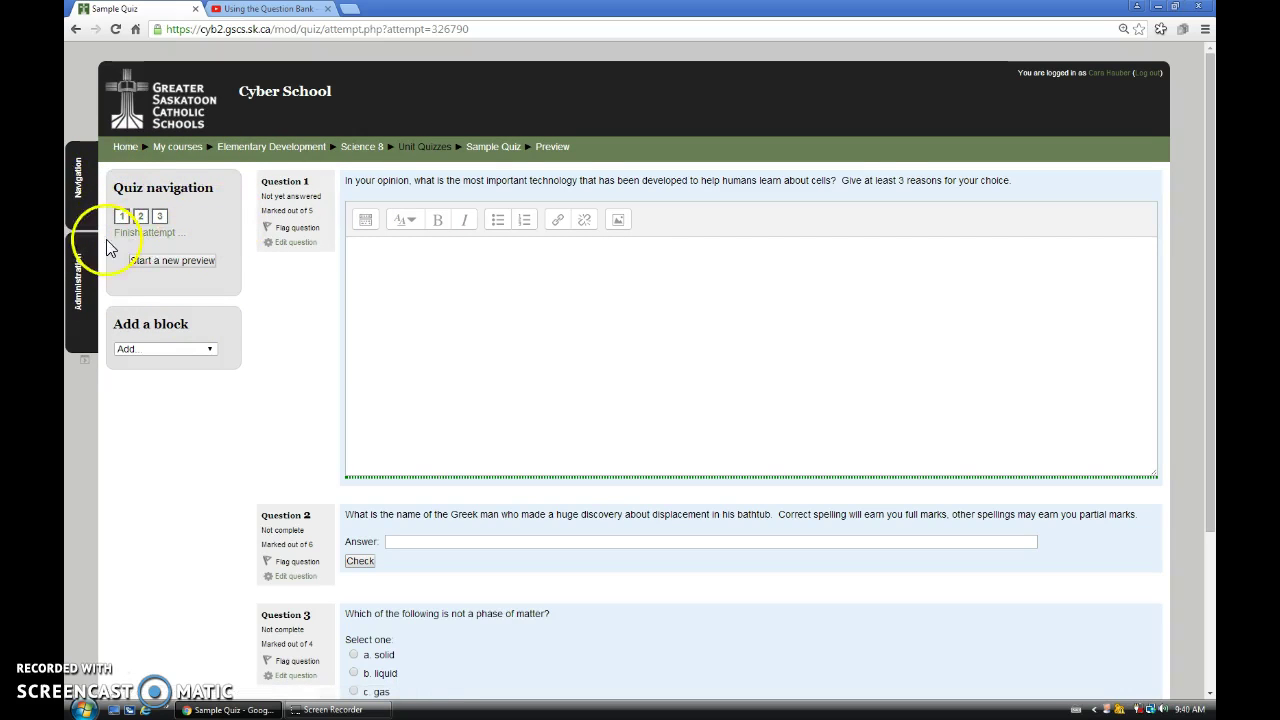
{"action": "left_click", "coordinate": [509, 274]}
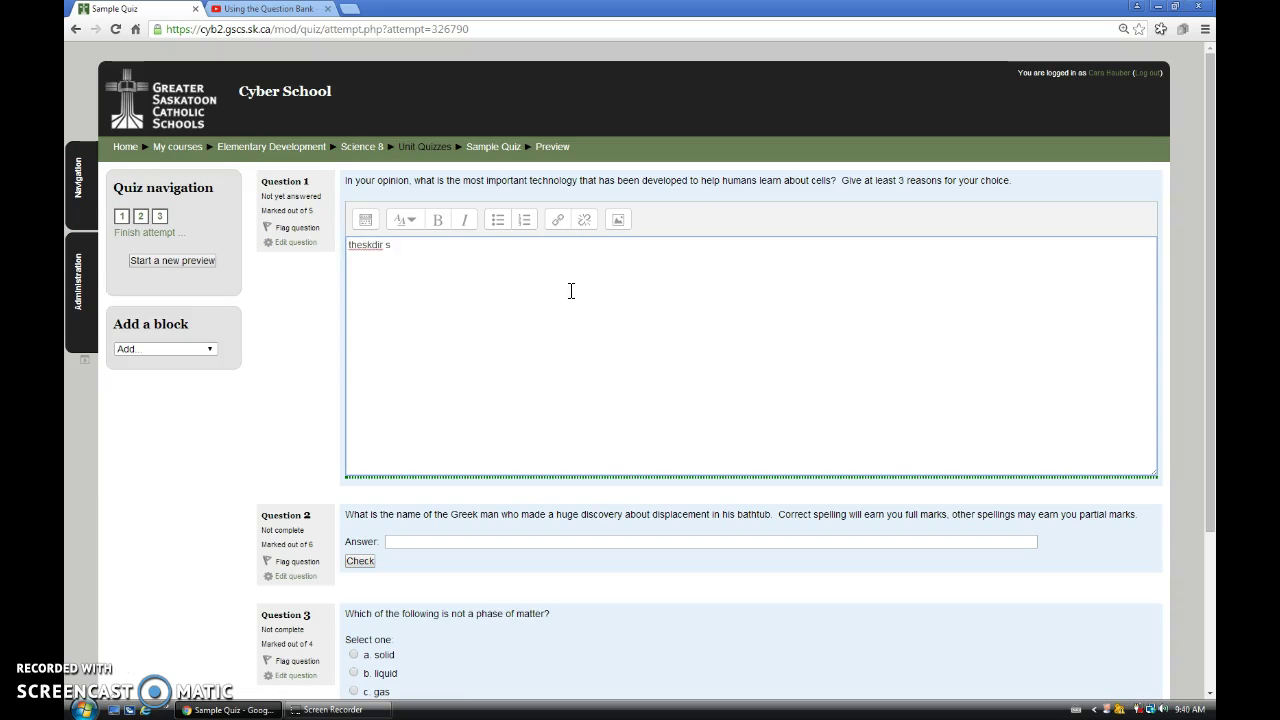
{"action": "left_click", "coordinate": [490, 539]}
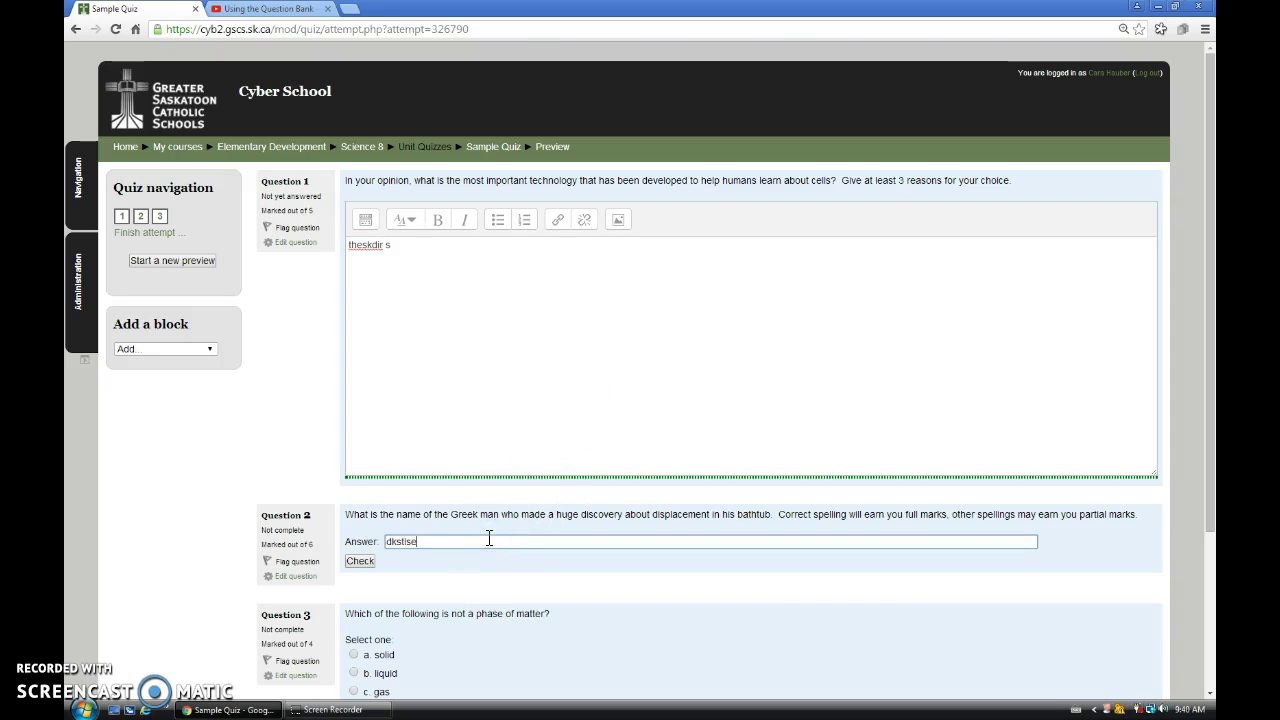
{"action": "type", "text": "dkstise"}
{"action": "scroll", "coordinate": [489, 539], "scroll_direction": "down", "scroll_amount": 3}
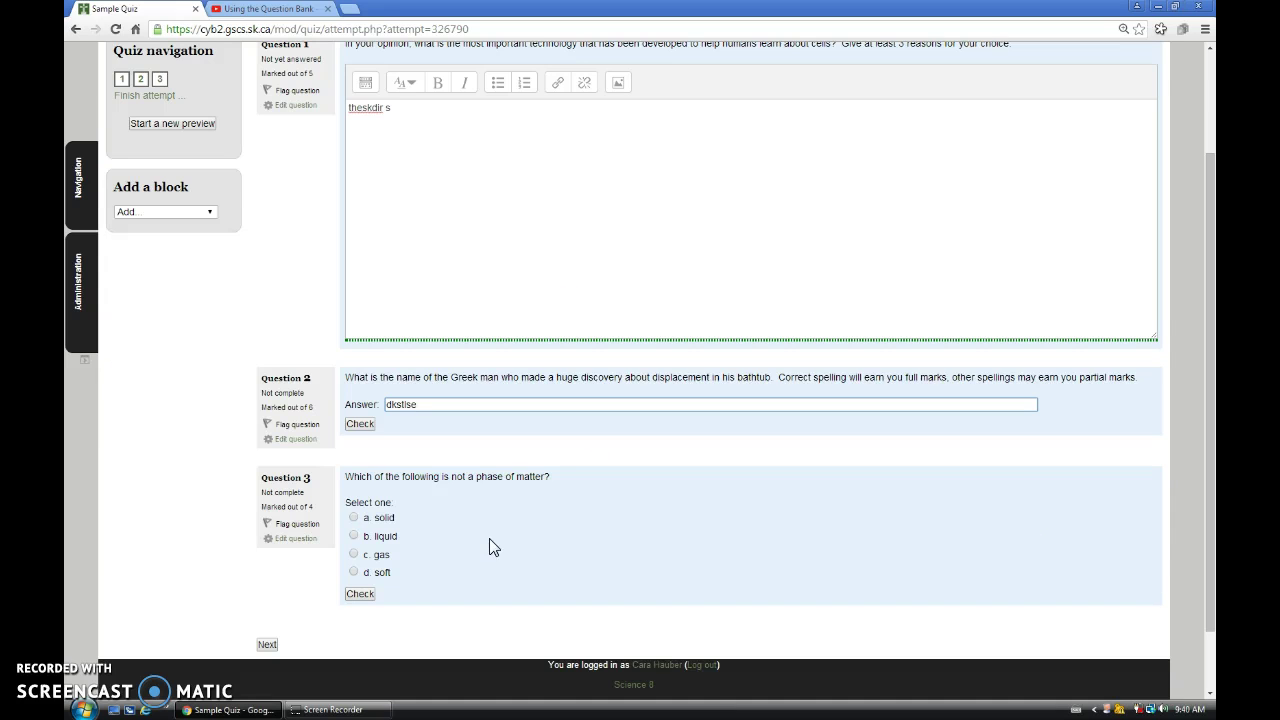
{"action": "left_click", "coordinate": [352, 572]}
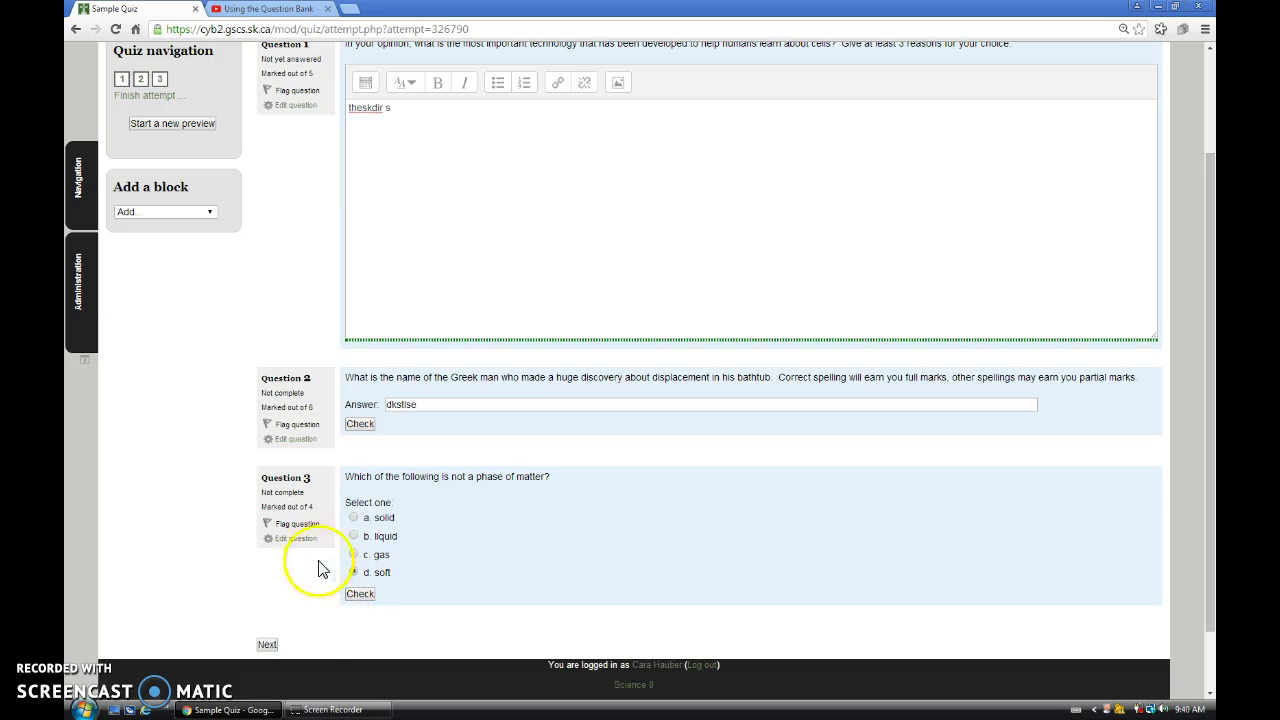
Step: Check the answer to question 2, finish the preview attempt and confirm submitting all answers
{"action": "left_click", "coordinate": [266, 645]}
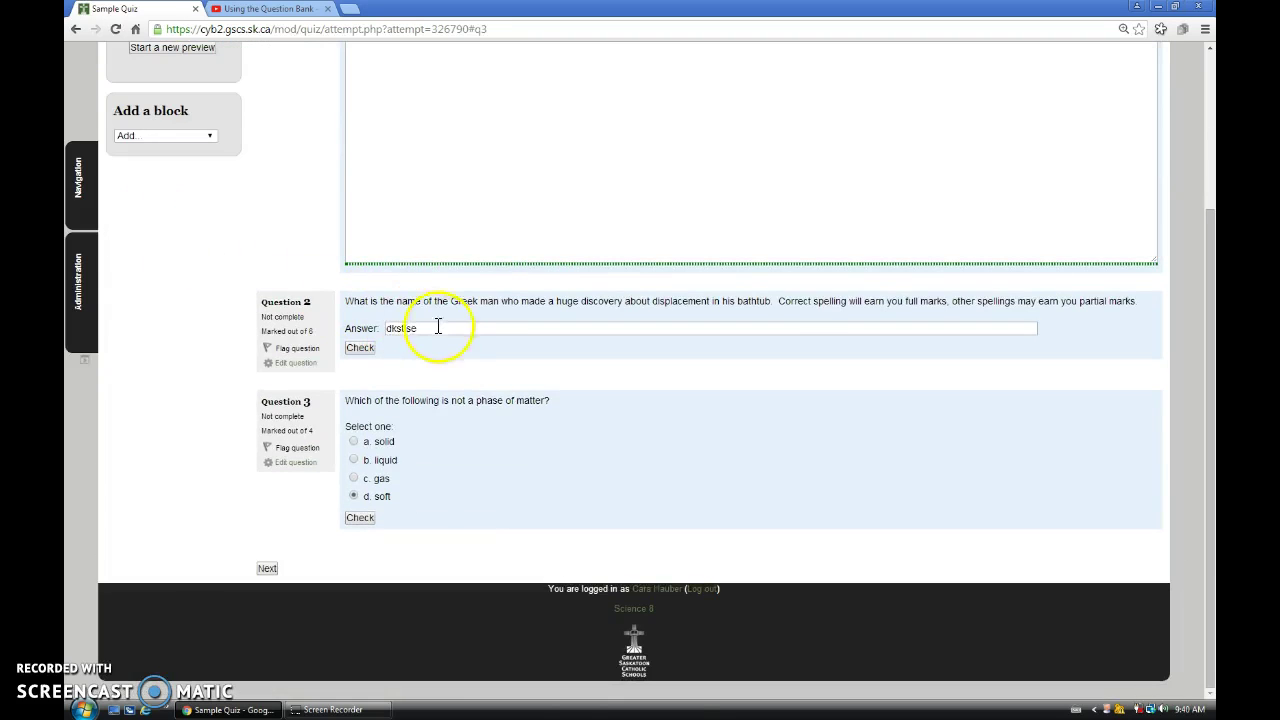
{"action": "left_click", "coordinate": [450, 333]}
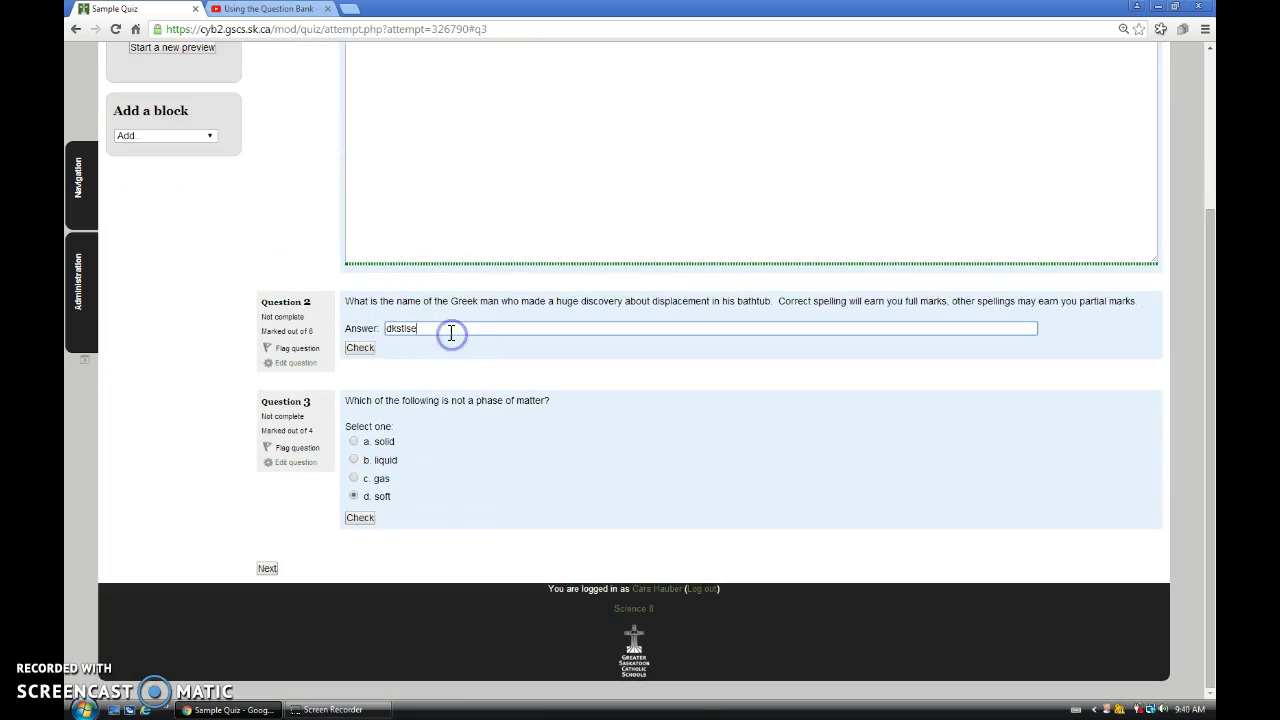
{"action": "left_click", "coordinate": [359, 348]}
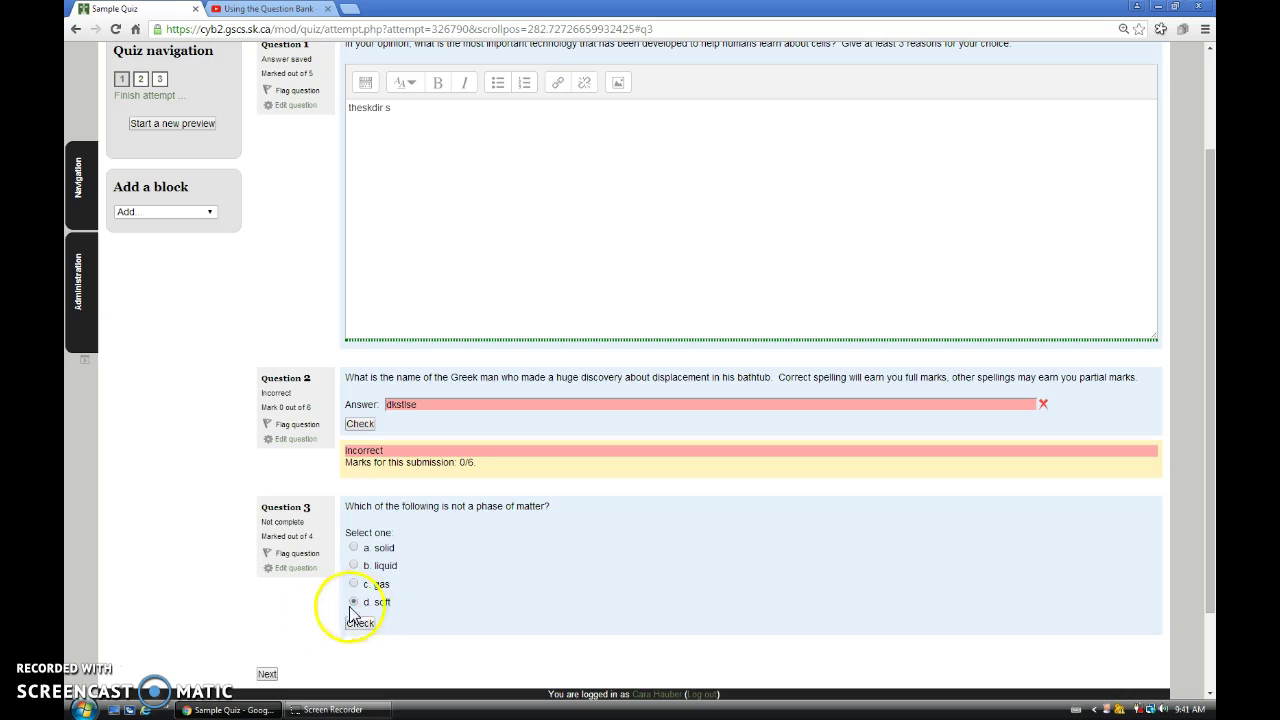
{"action": "left_click", "coordinate": [268, 675]}
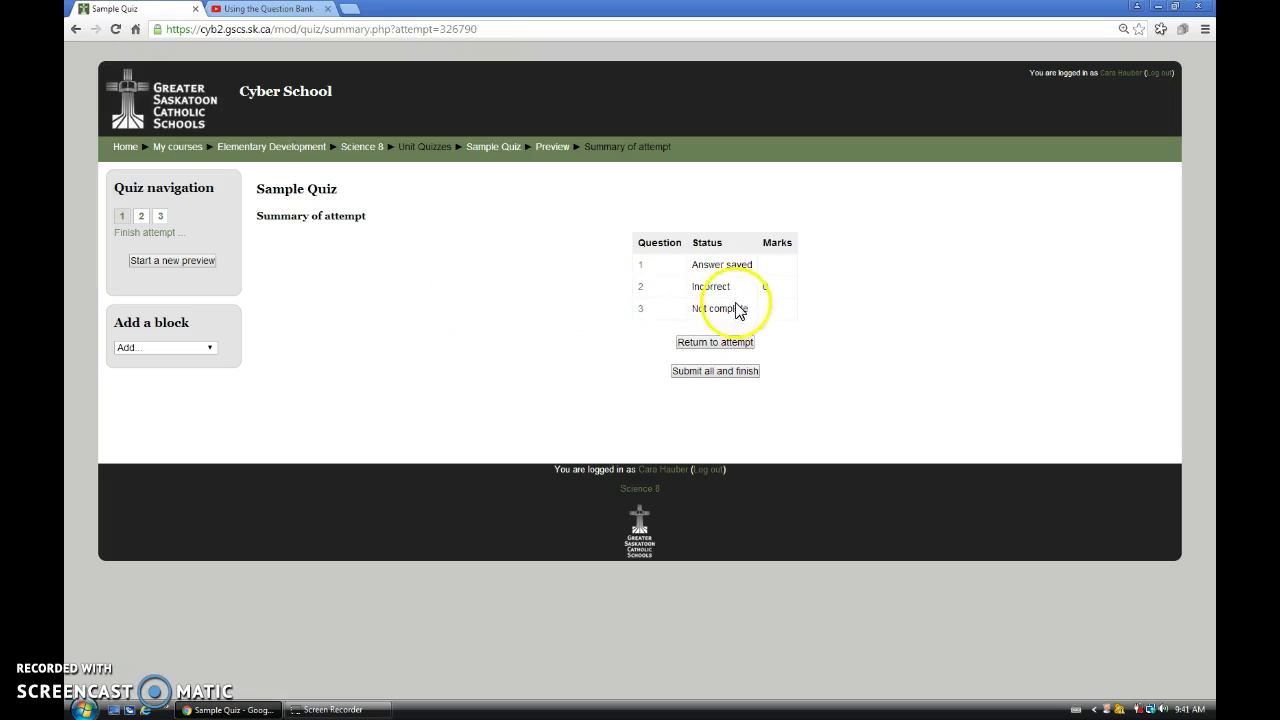
{"action": "left_click", "coordinate": [725, 377]}
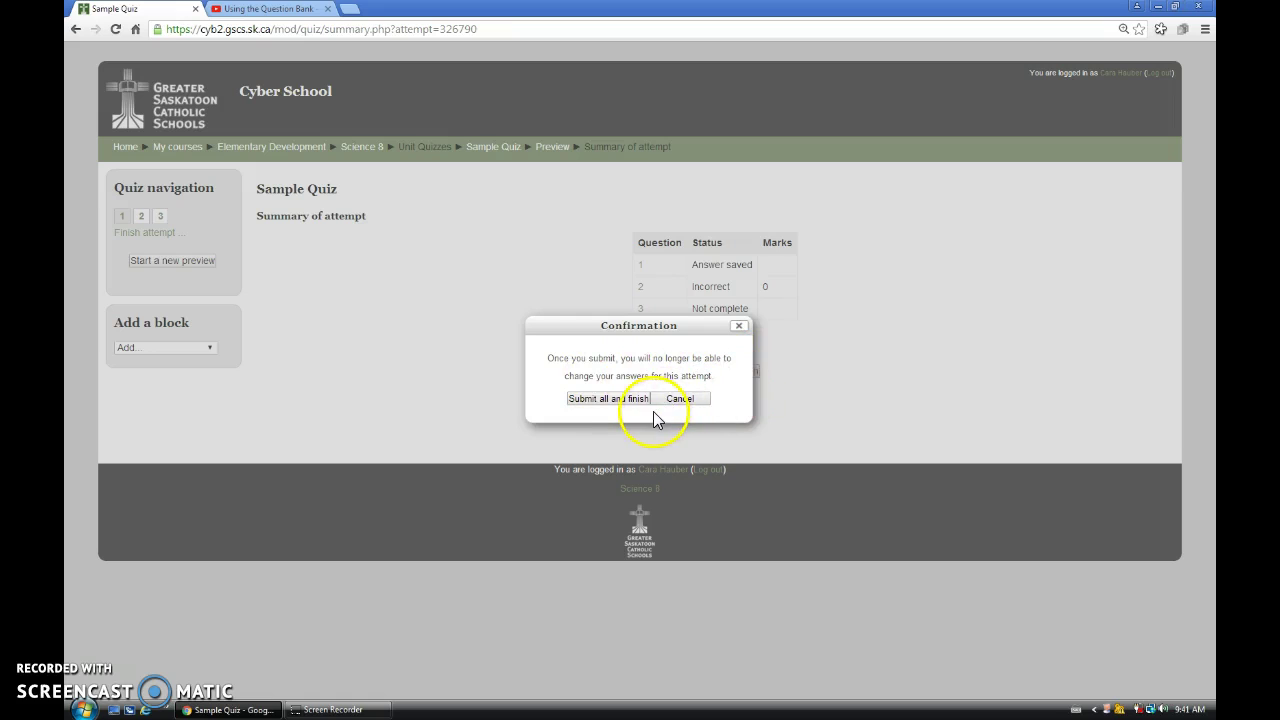
{"action": "left_click", "coordinate": [624, 401]}
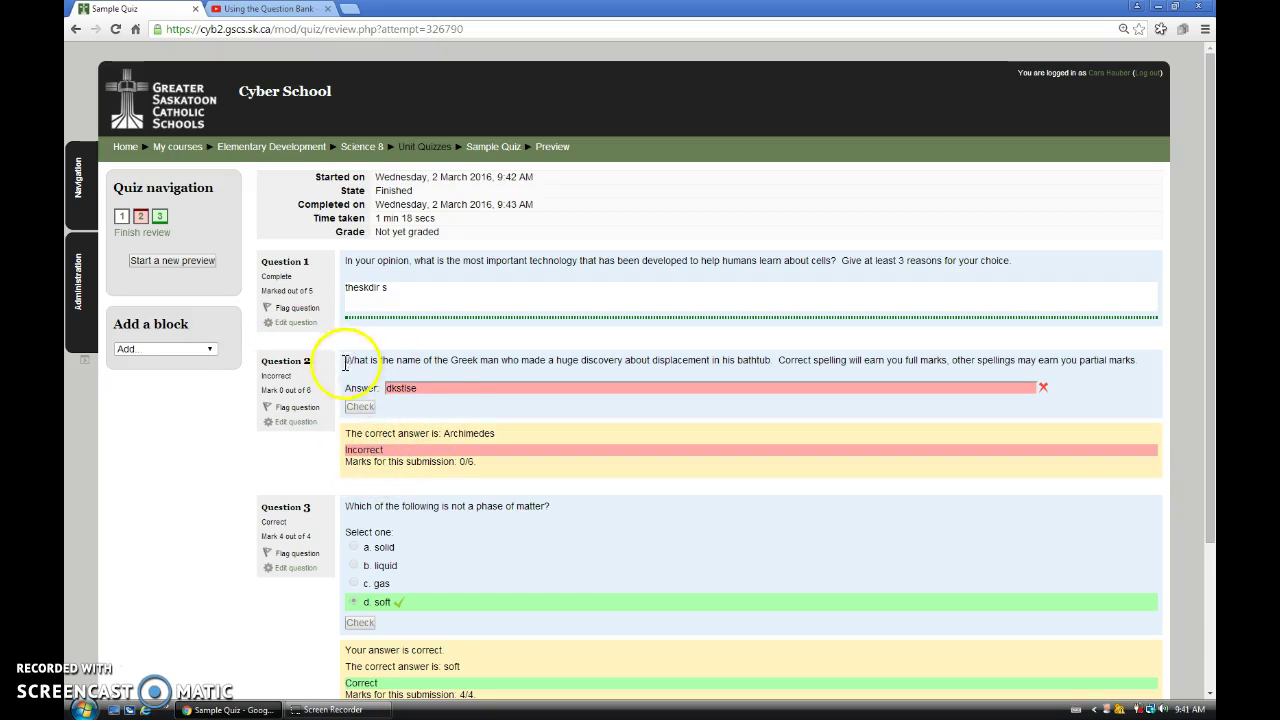
Step: Review the marks and feedback for each question of the finished attempt and return to the Sample Quiz page
{"action": "scroll", "coordinate": [405, 590], "scroll_direction": "down", "scroll_amount": 1}
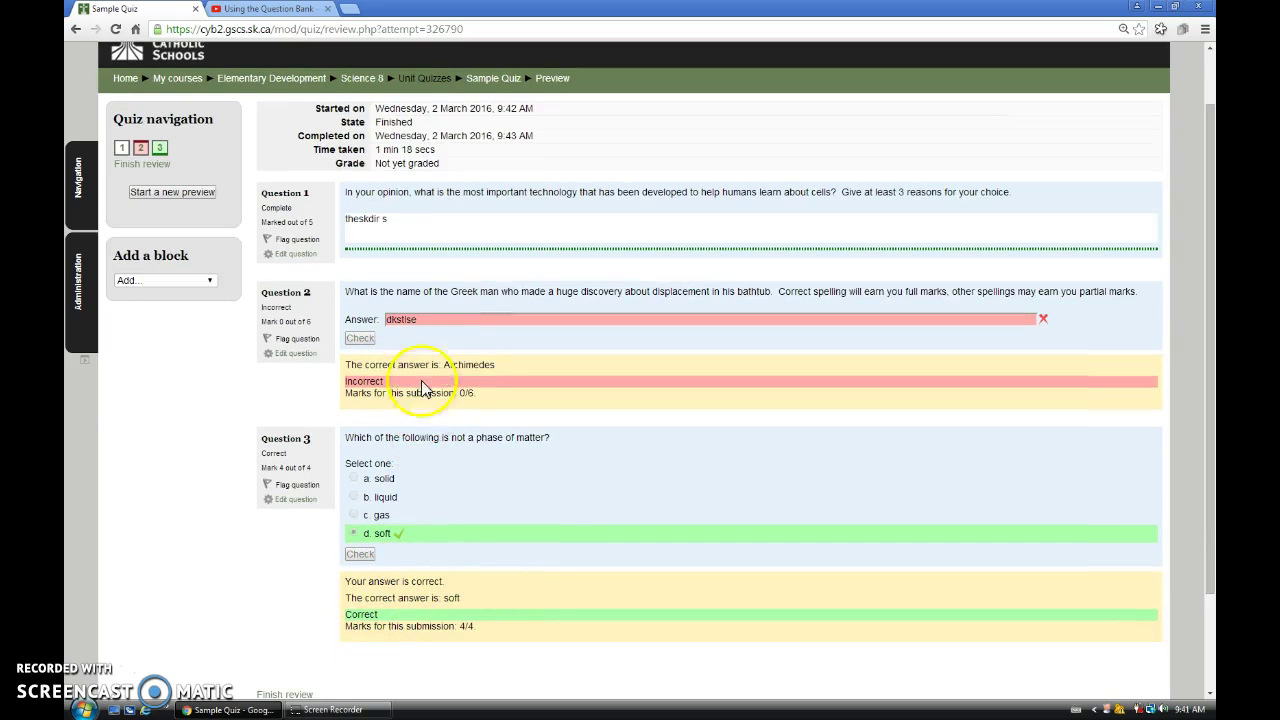
{"action": "scroll", "coordinate": [414, 300], "scroll_direction": "up", "scroll_amount": 1}
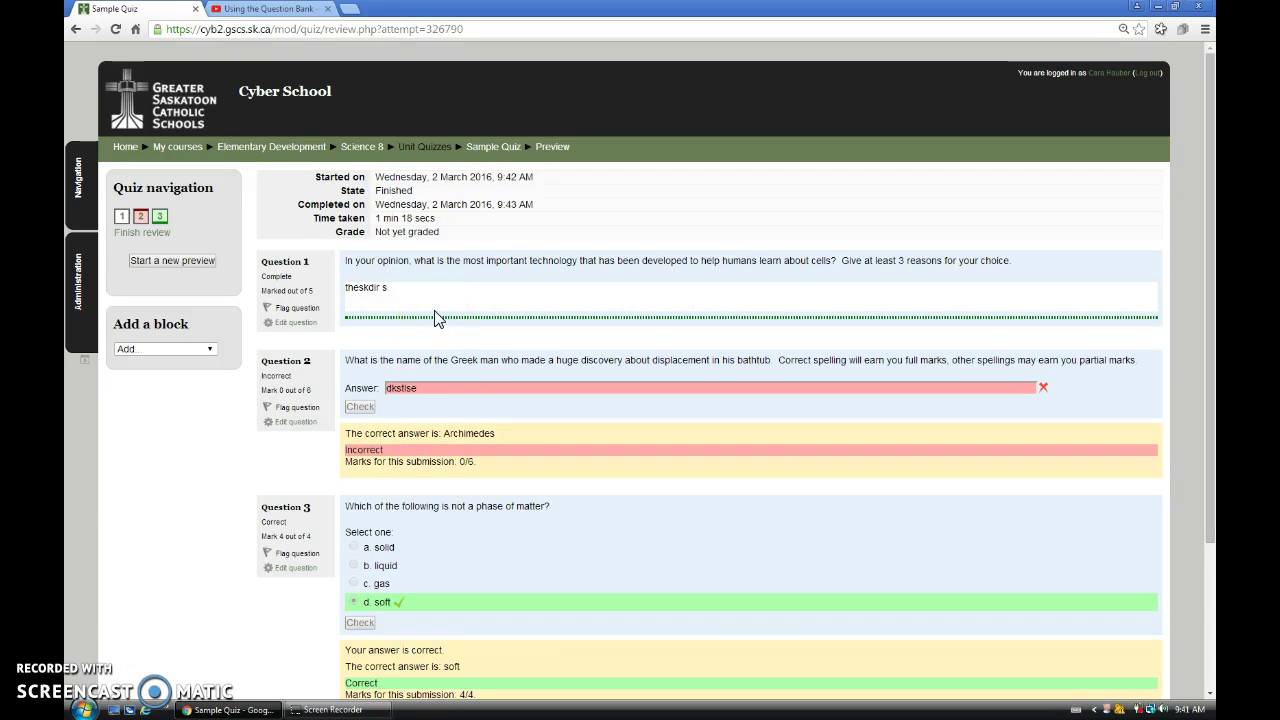
{"action": "left_click", "coordinate": [313, 306]}
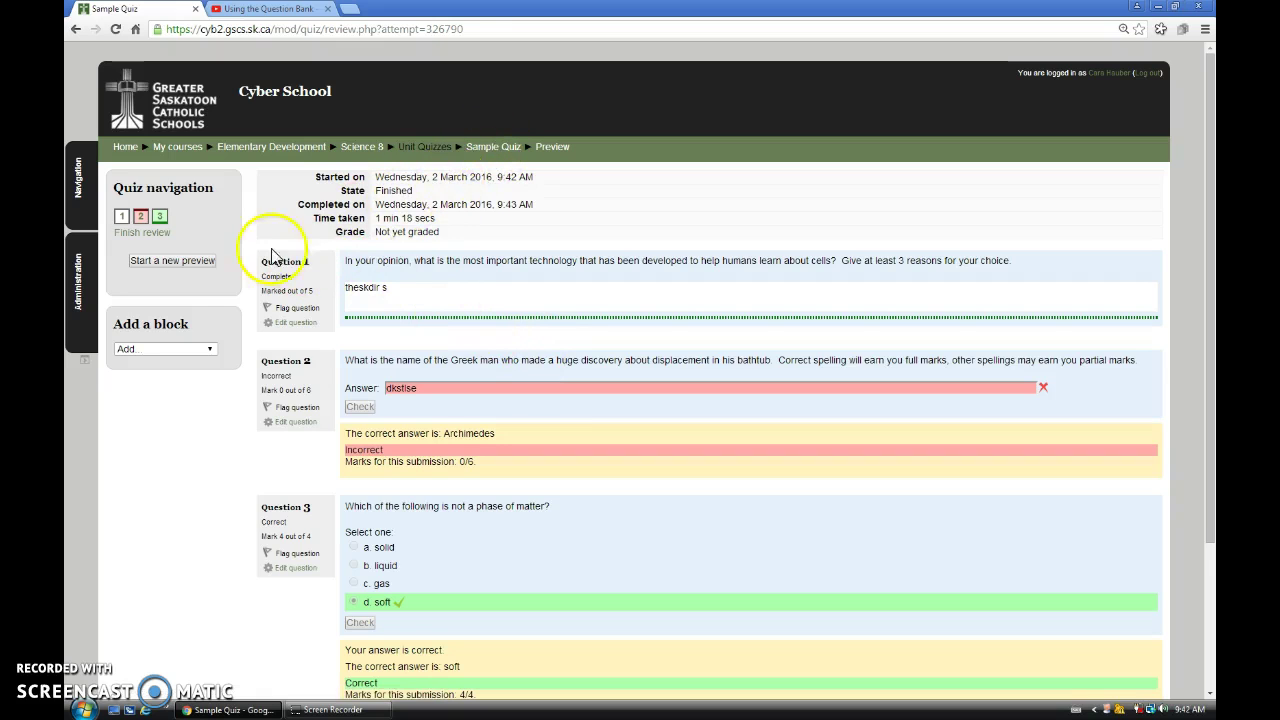
{"action": "left_click", "coordinate": [493, 147]}
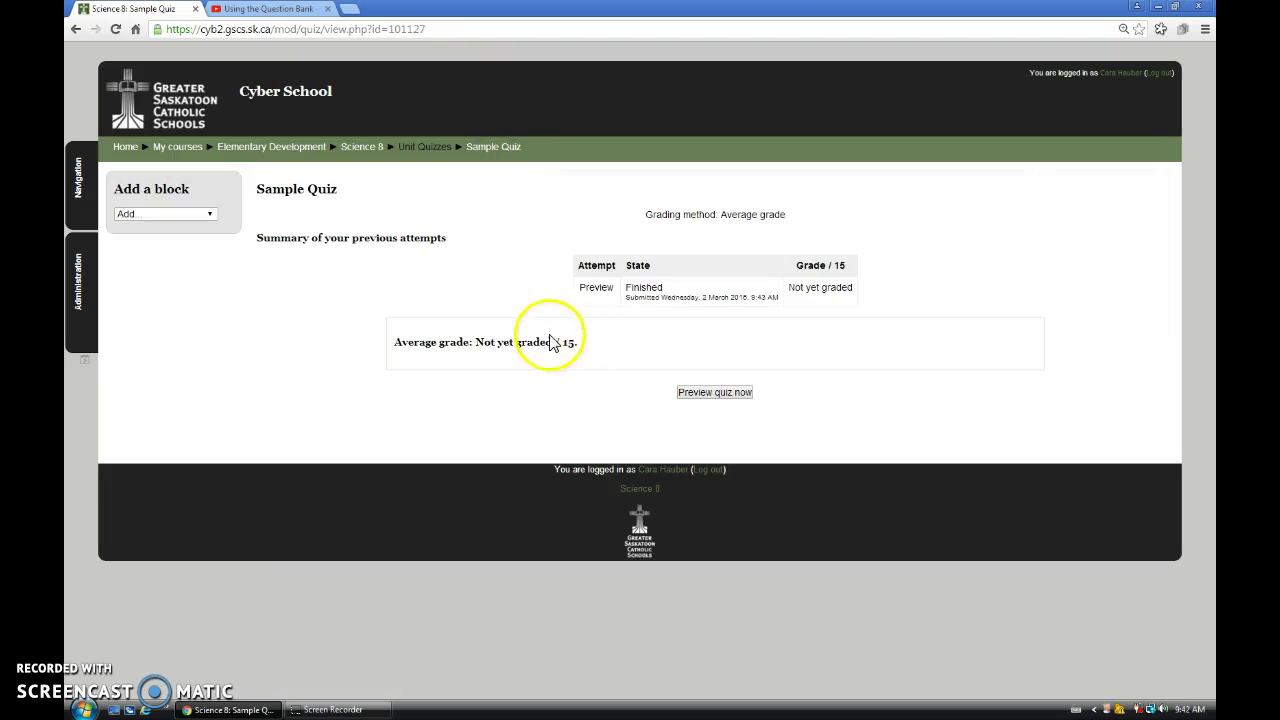
Step: Open the Sample Quiz's settings for editing and look over the available setting sections
{"action": "left_click", "coordinate": [82, 310]}
{"action": "left_click", "coordinate": [170, 295]}
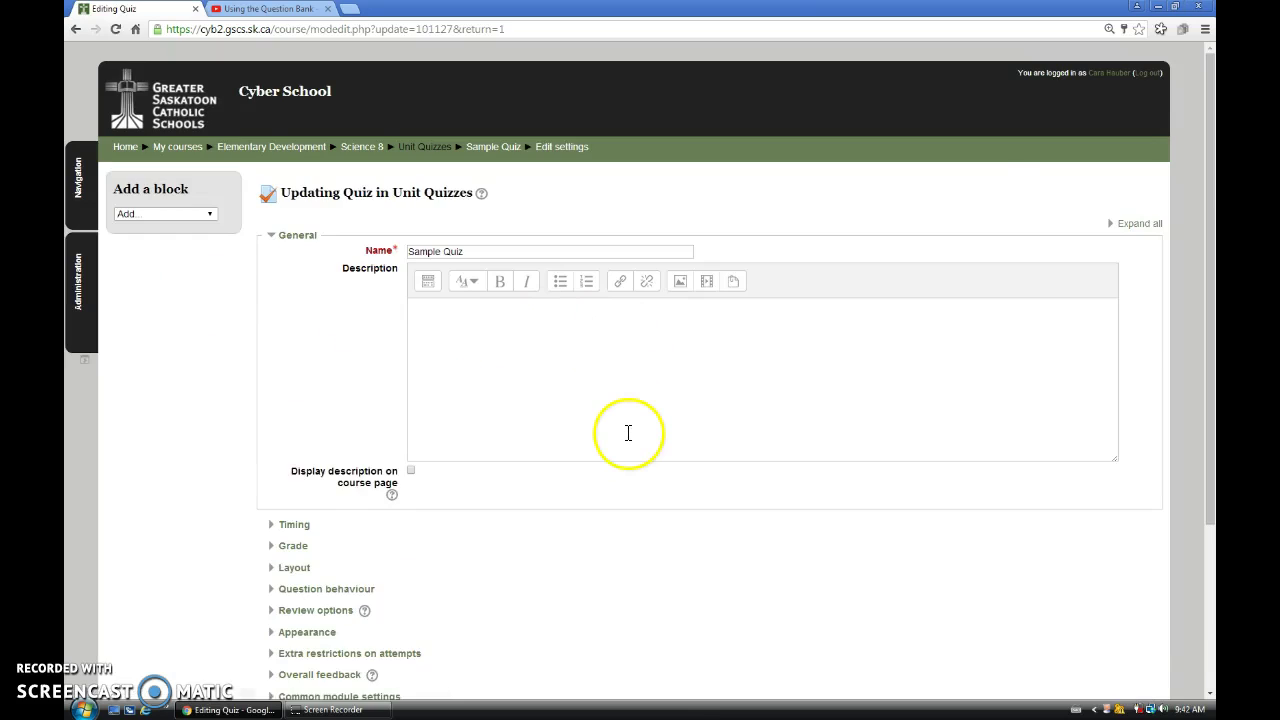
{"action": "scroll", "coordinate": [628, 440], "scroll_direction": "down", "scroll_amount": 4}
{"action": "scroll", "coordinate": [630, 442], "scroll_direction": "up", "scroll_amount": 3}
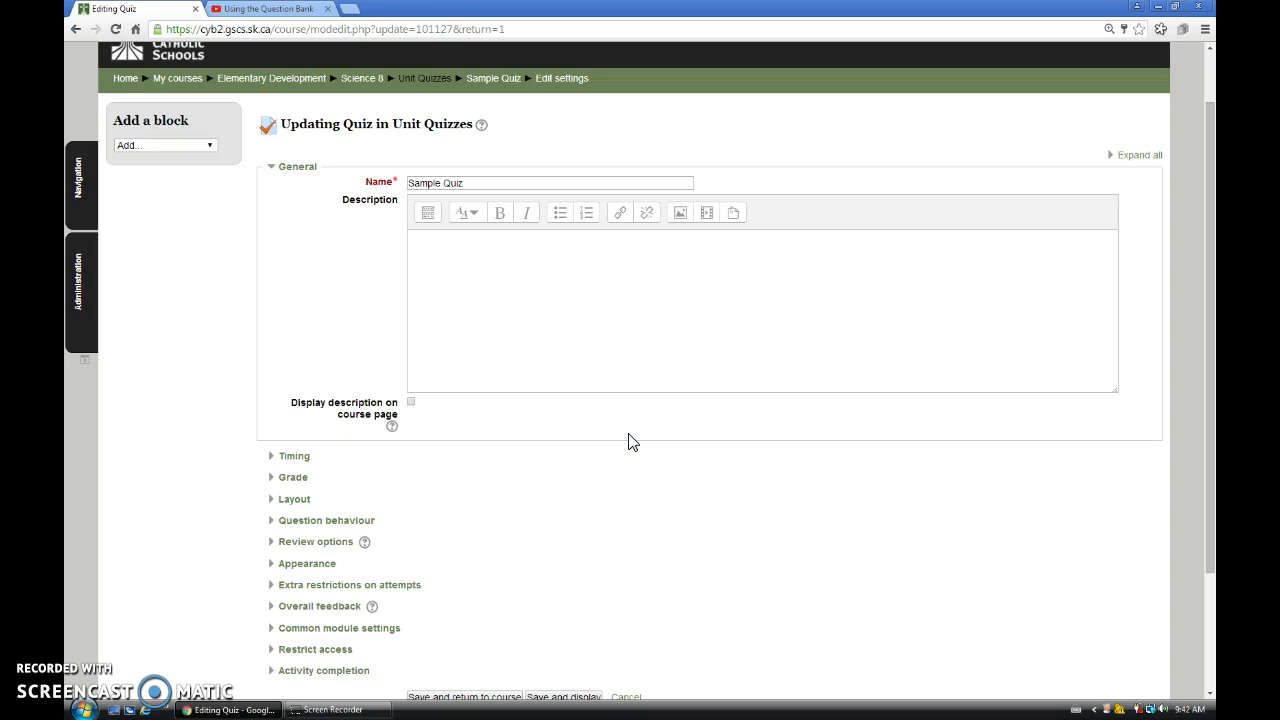
{"action": "left_click", "coordinate": [655, 499]}
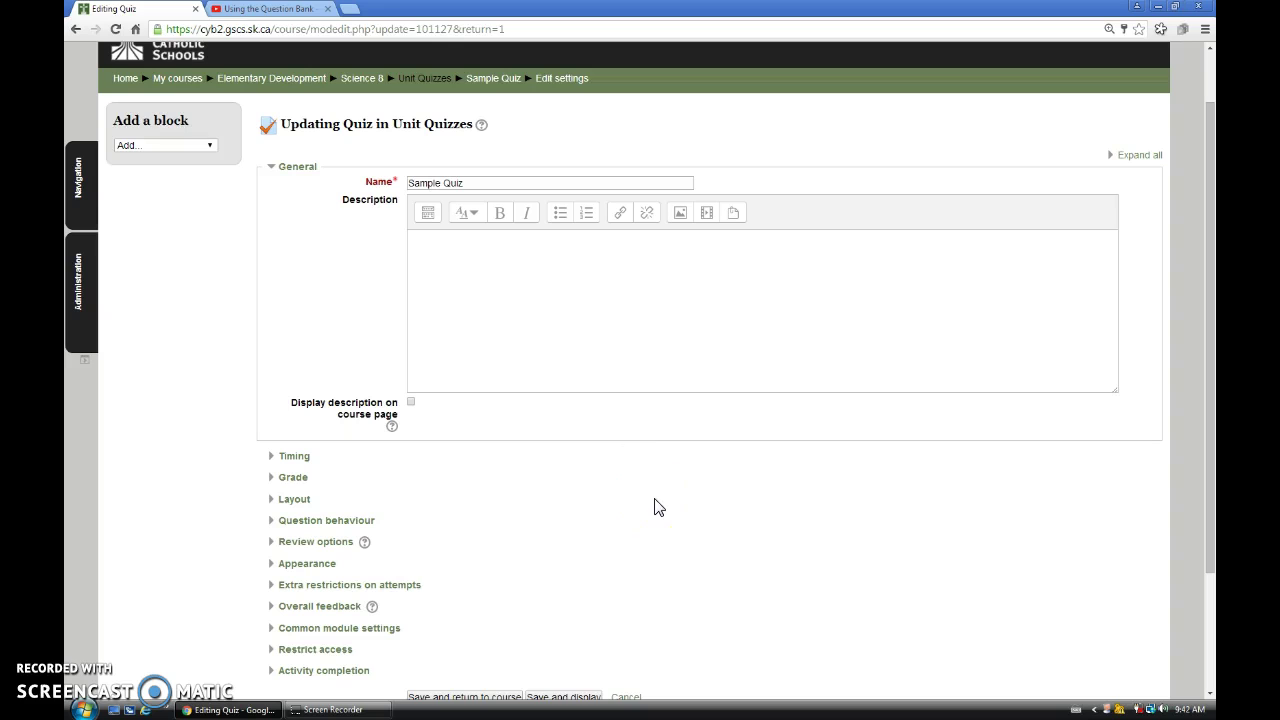